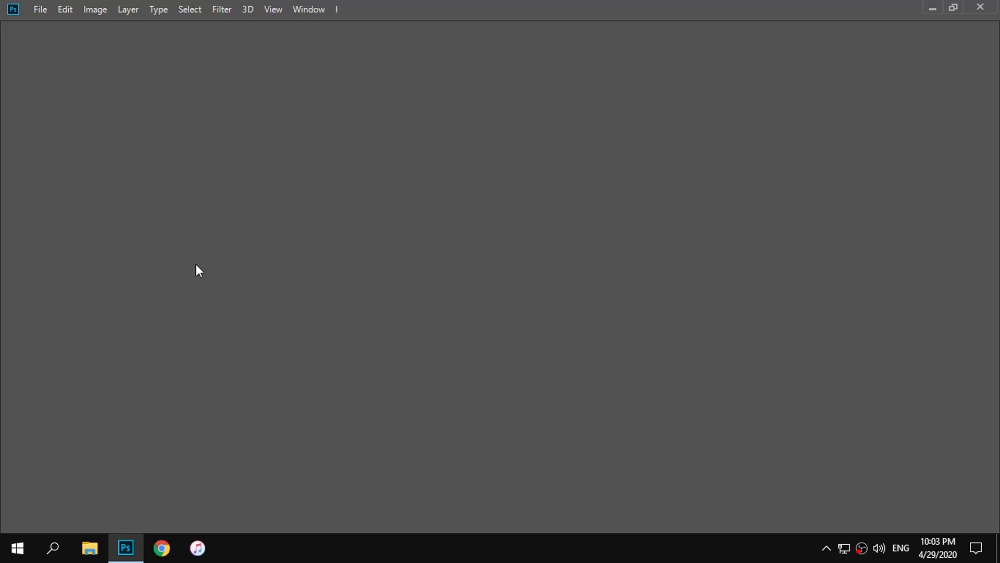
Open the T-shirt photo 1.jpeg from the Desktop
{"action": "key", "text": "ctrl+o"}
{"action": "left_click", "coordinate": [39, 9]}
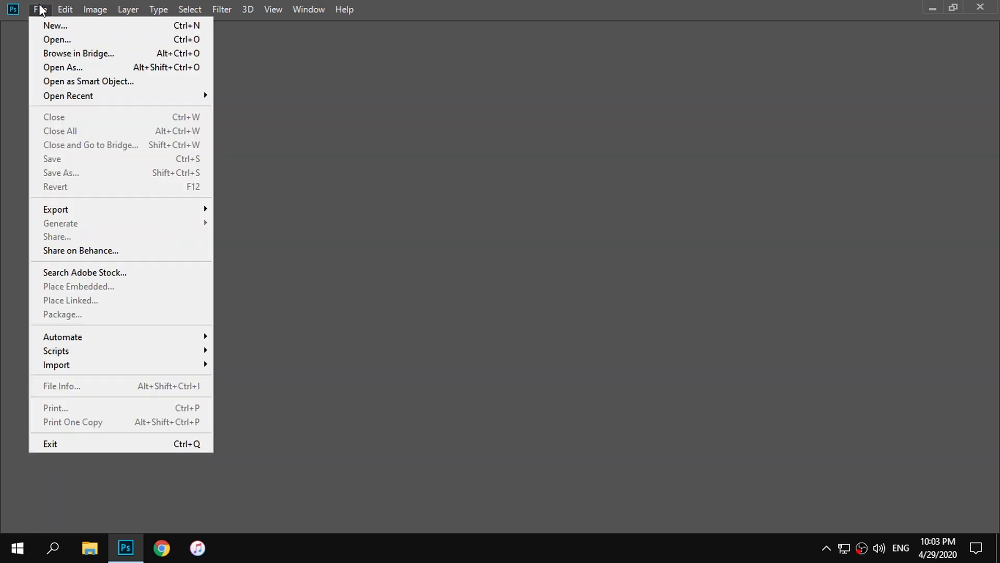
{"action": "left_click", "coordinate": [49, 39]}
{"action": "double_click", "coordinate": [173, 101]}
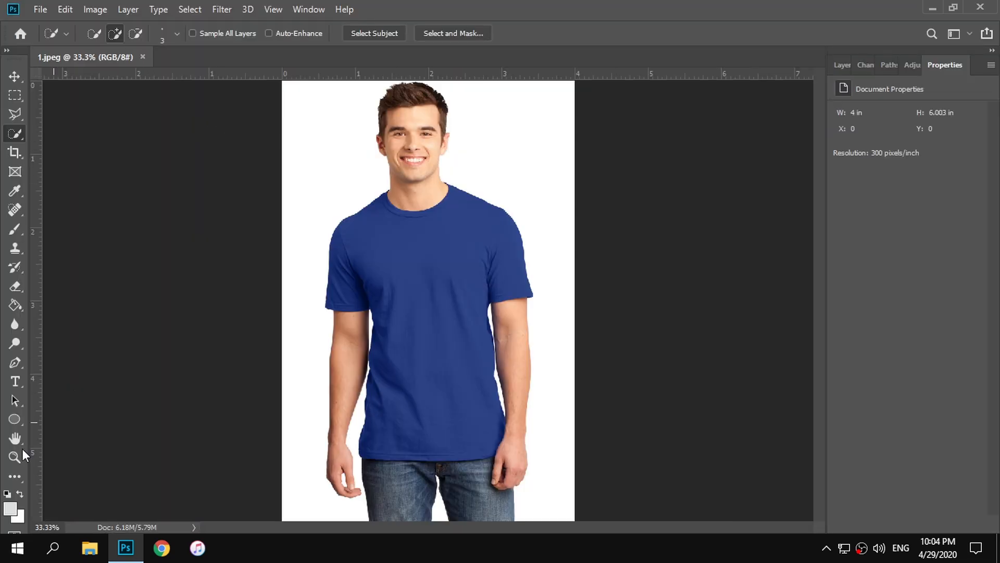
Show the document's layers and unlock the Background layer of the T-shirt photo
{"action": "left_click", "coordinate": [21, 455]}
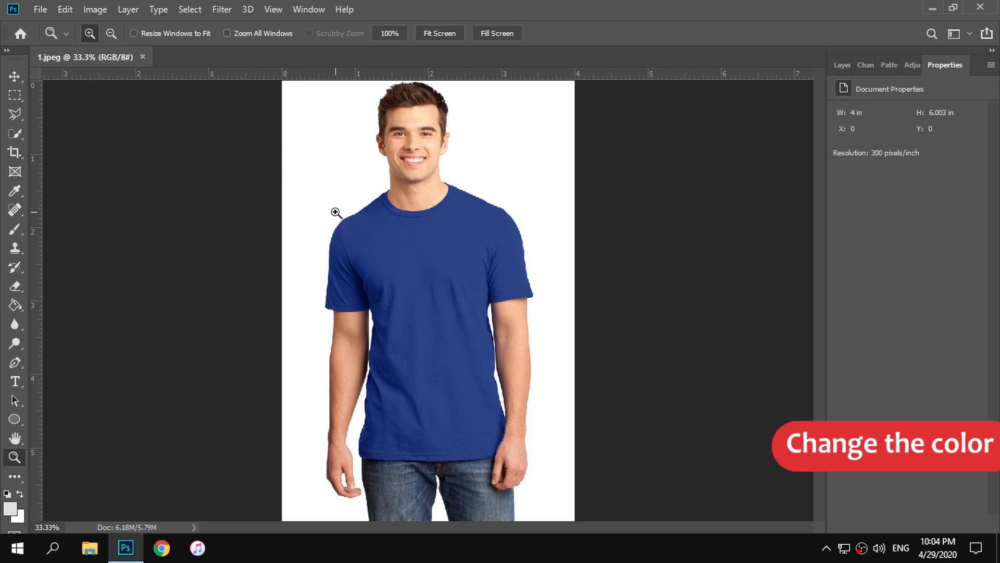
{"action": "left_click", "coordinate": [332, 202]}
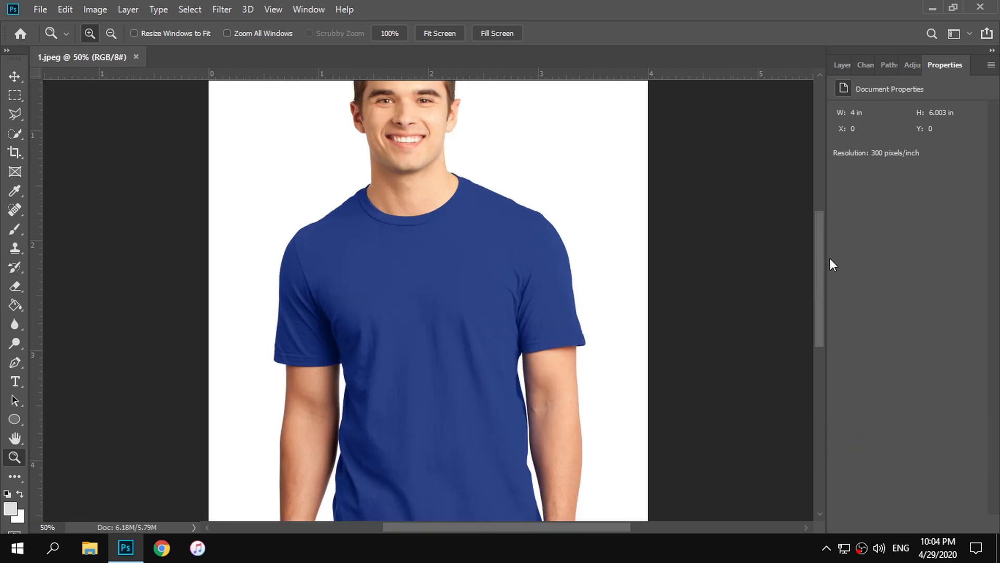
{"action": "left_click_drag", "start_coordinate": [823, 264], "coordinate": [827, 298]}
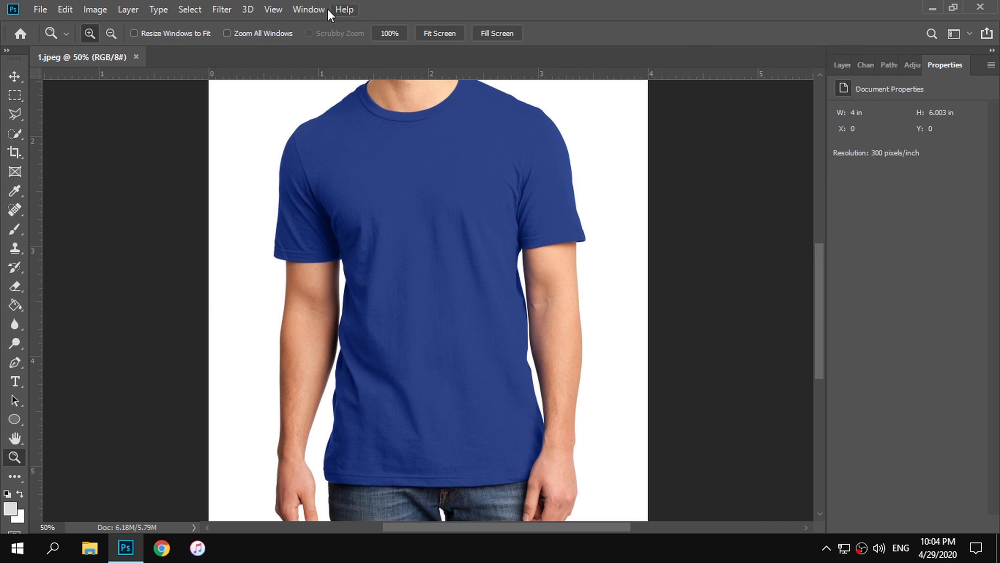
{"action": "left_click", "coordinate": [309, 9]}
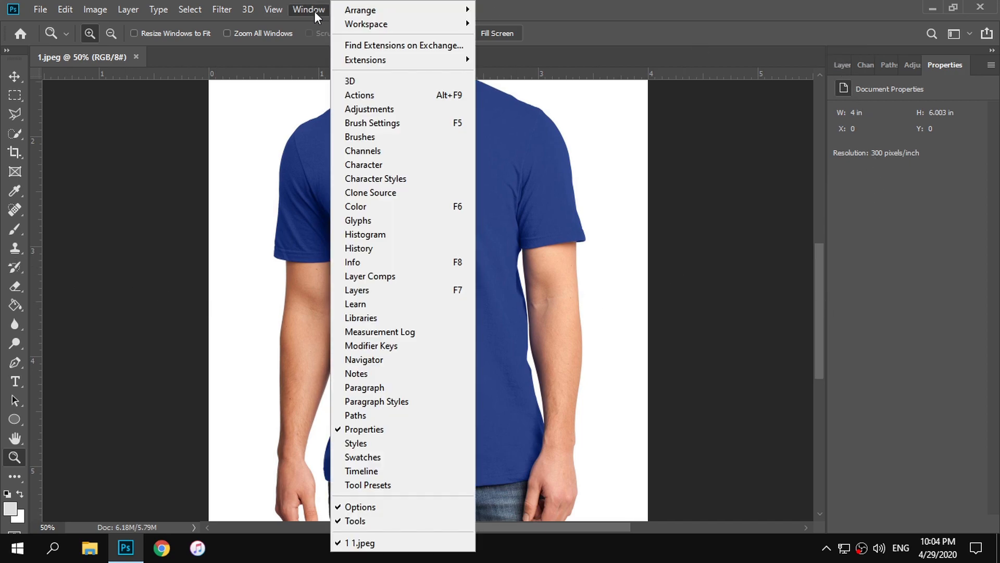
{"action": "left_click", "coordinate": [399, 290]}
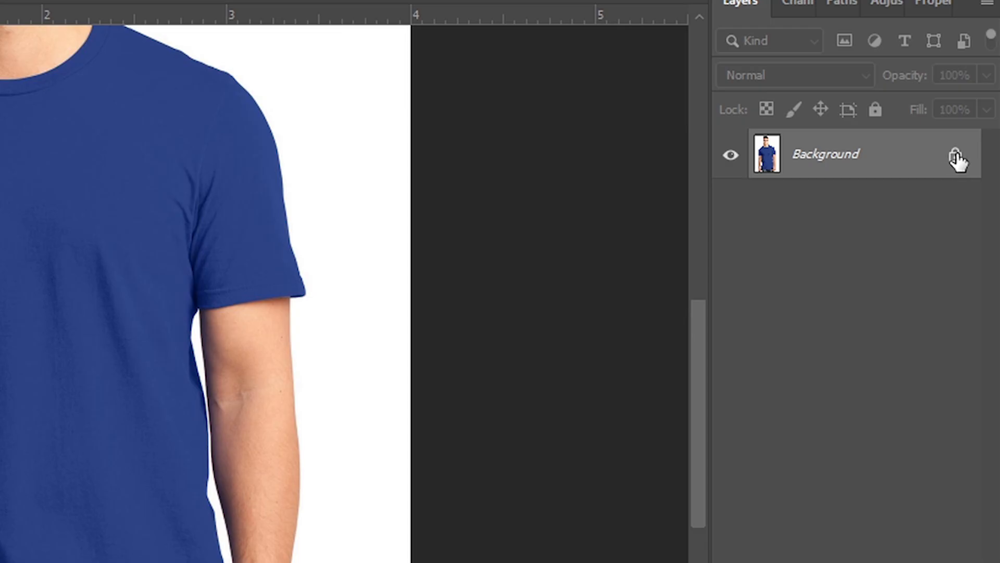
{"action": "left_click", "coordinate": [972, 158]}
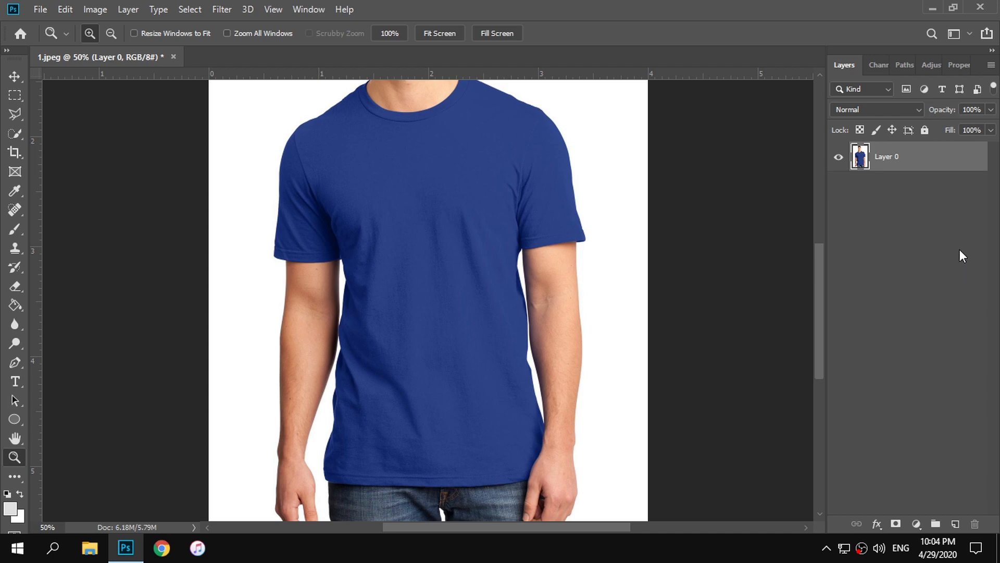
Duplicate the T-shirt photo's layer as Layer 0 copy within the same document
{"action": "right_click", "coordinate": [938, 163]}
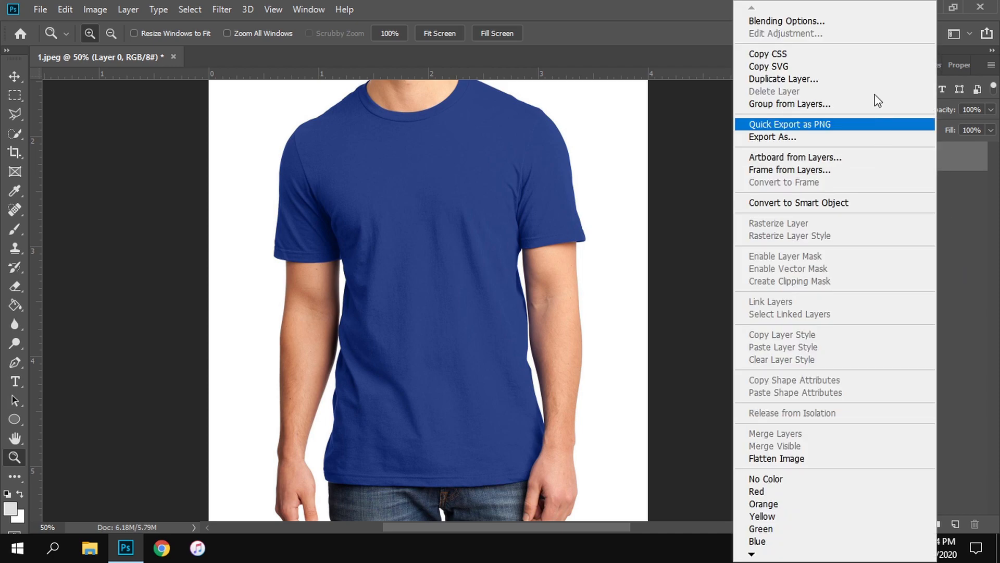
{"action": "left_click", "coordinate": [866, 79]}
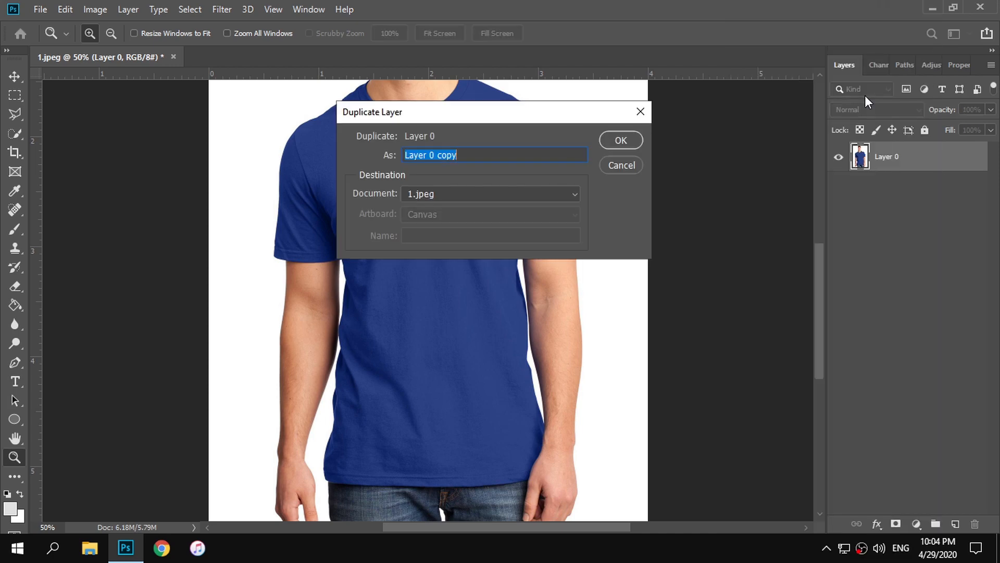
{"action": "left_click", "coordinate": [627, 139]}
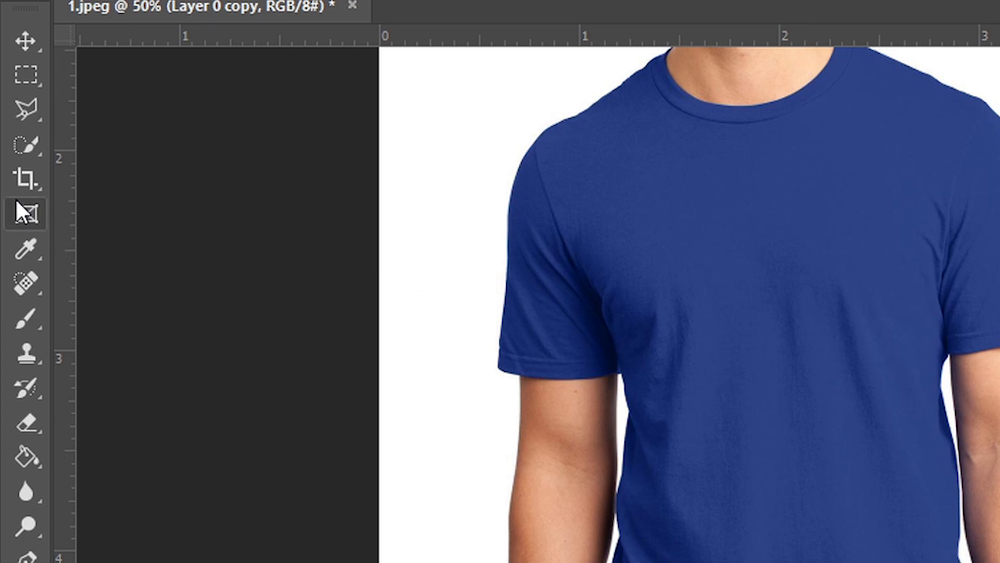
Select the blue T-shirt with the Quick Selection tool and add a Hue/Saturation adjustment layer restricted to it
{"action": "left_click", "coordinate": [22, 138]}
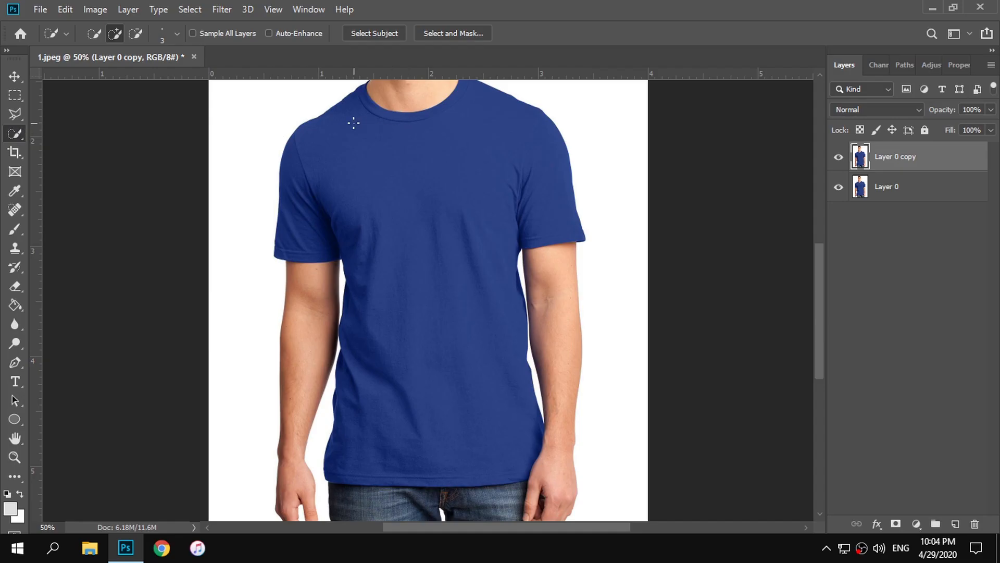
{"action": "left_click_drag", "start_coordinate": [354, 123], "coordinate": [410, 253]}
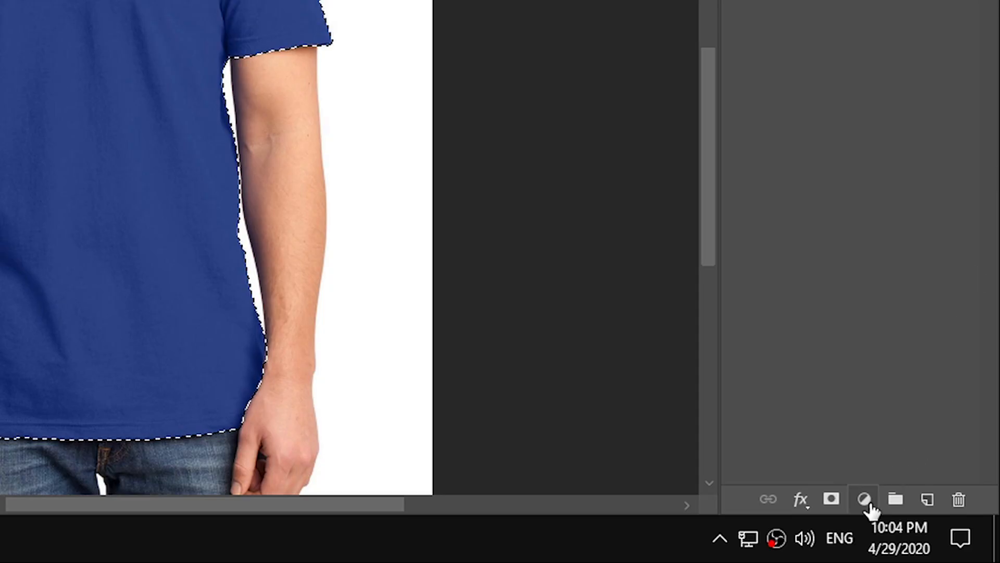
{"action": "left_click", "coordinate": [916, 524]}
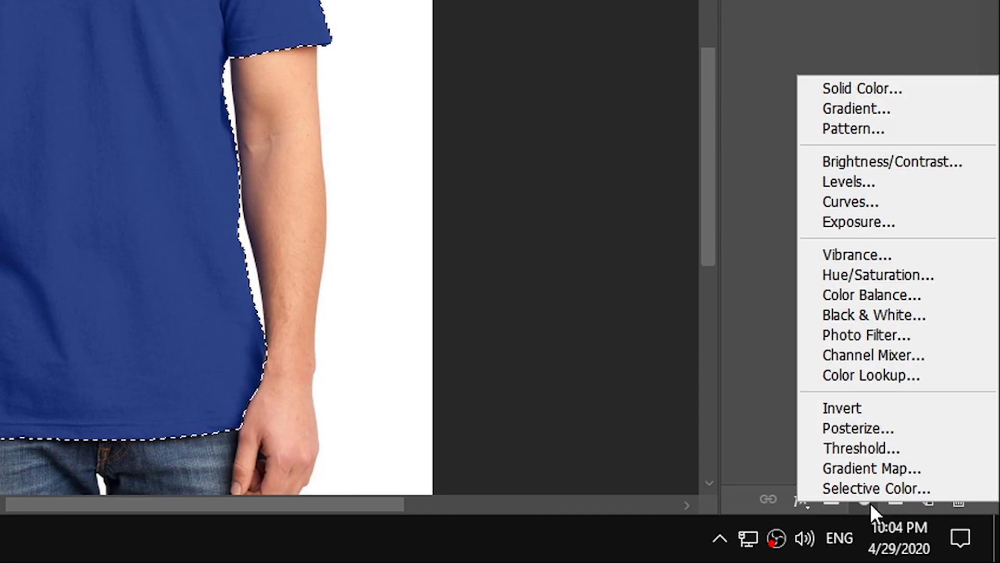
{"action": "left_click", "coordinate": [963, 276]}
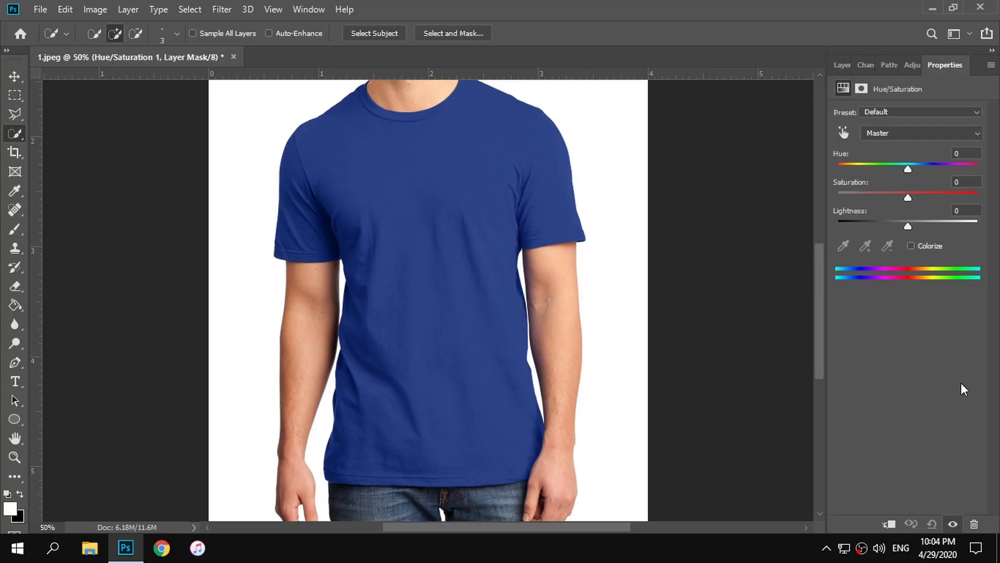
Recolor the T-shirt green by setting its adjustment to Hue -57 and Saturation -31
{"action": "left_click_drag", "start_coordinate": [902, 167], "coordinate": [965, 177]}
{"action": "mouse_move", "coordinate": [905, 198]}
{"action": "left_mouse_down"}
{"action": "mouse_move", "coordinate": [886, 199]}
{"action": "mouse_move", "coordinate": [924, 199]}
{"action": "mouse_move", "coordinate": [871, 201]}
{"action": "mouse_move", "coordinate": [942, 198]}
{"action": "mouse_move", "coordinate": [857, 207]}
{"action": "mouse_move", "coordinate": [902, 204]}
{"action": "mouse_move", "coordinate": [892, 204]}
{"action": "left_mouse_up"}
{"action": "left_click_drag", "start_coordinate": [963, 166], "coordinate": [887, 199]}
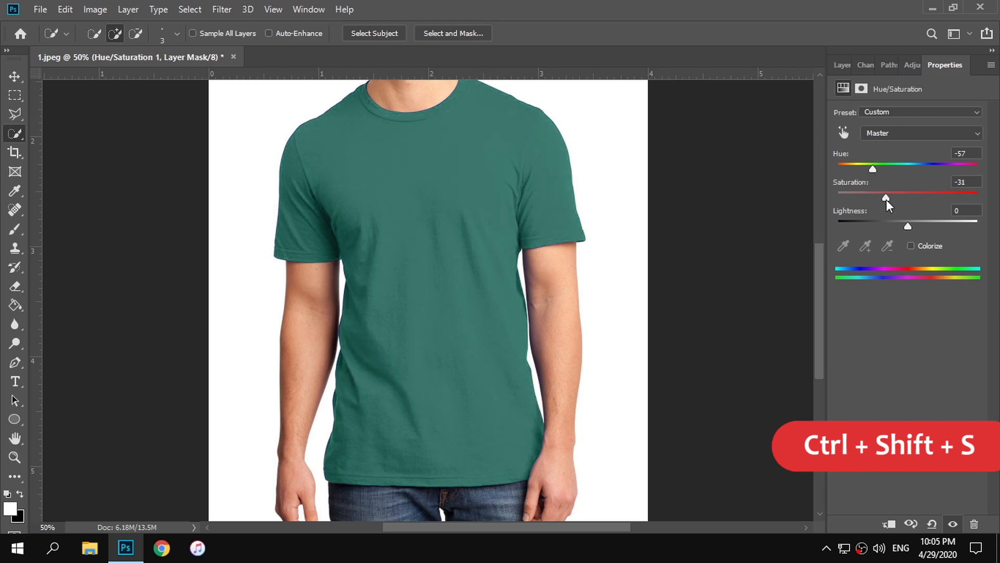
Quick-export the recolored T-shirt image as a PNG named "new 1" on the Desktop
{"action": "left_click", "coordinate": [40, 9]}
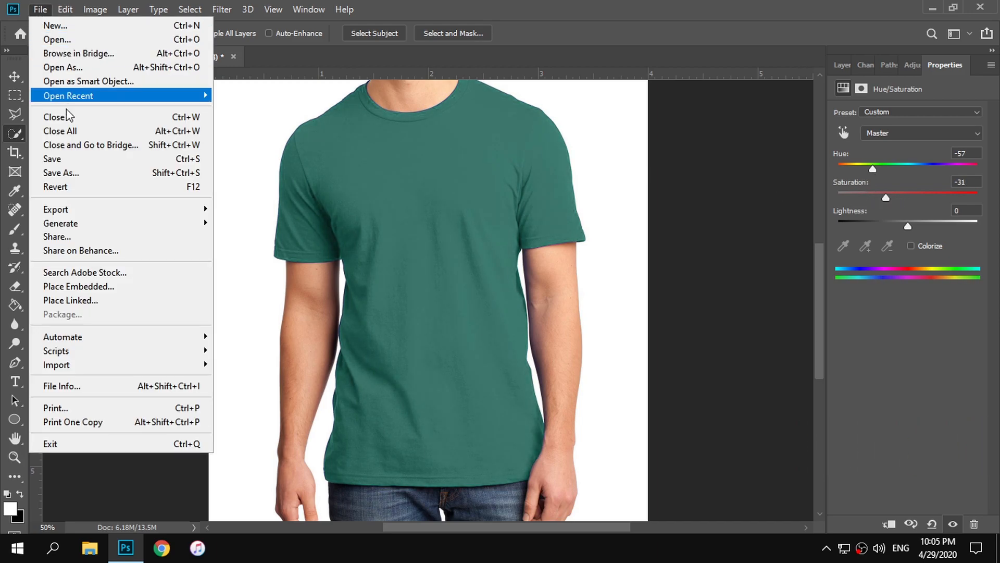
{"action": "mouse_move", "coordinate": [103, 209]}
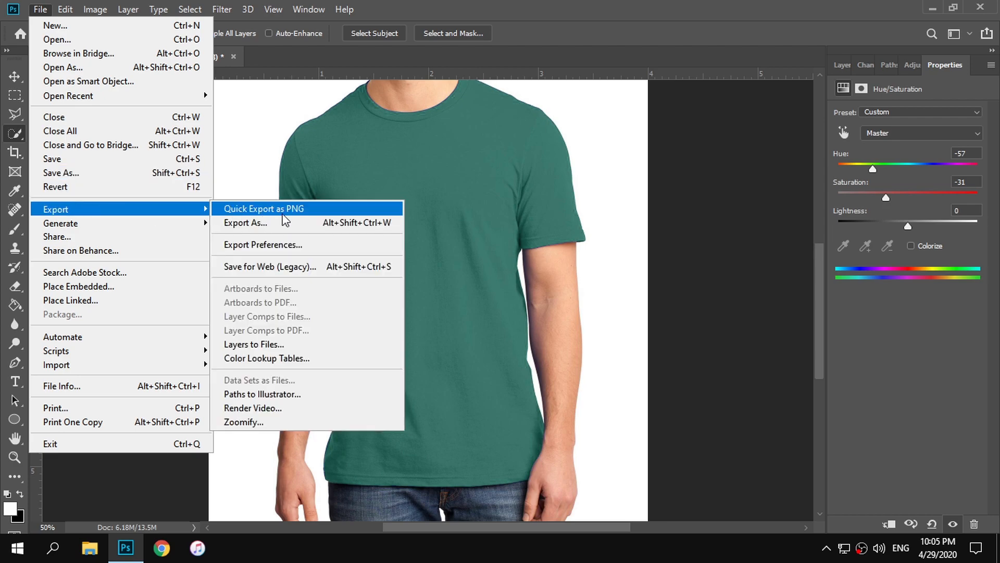
{"action": "left_click", "coordinate": [356, 207]}
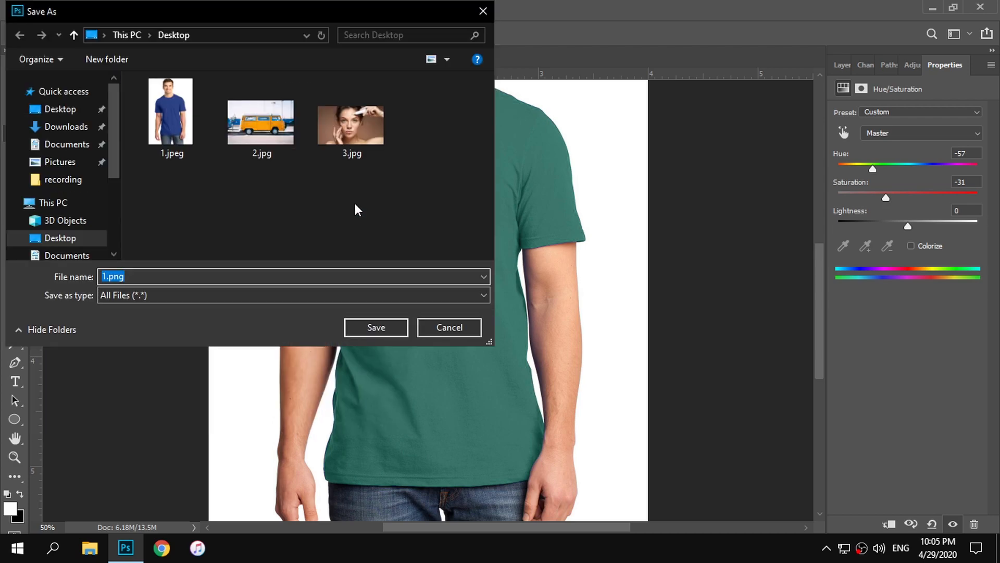
{"action": "type", "text": "new 1"}
{"action": "left_click", "coordinate": [360, 326]}
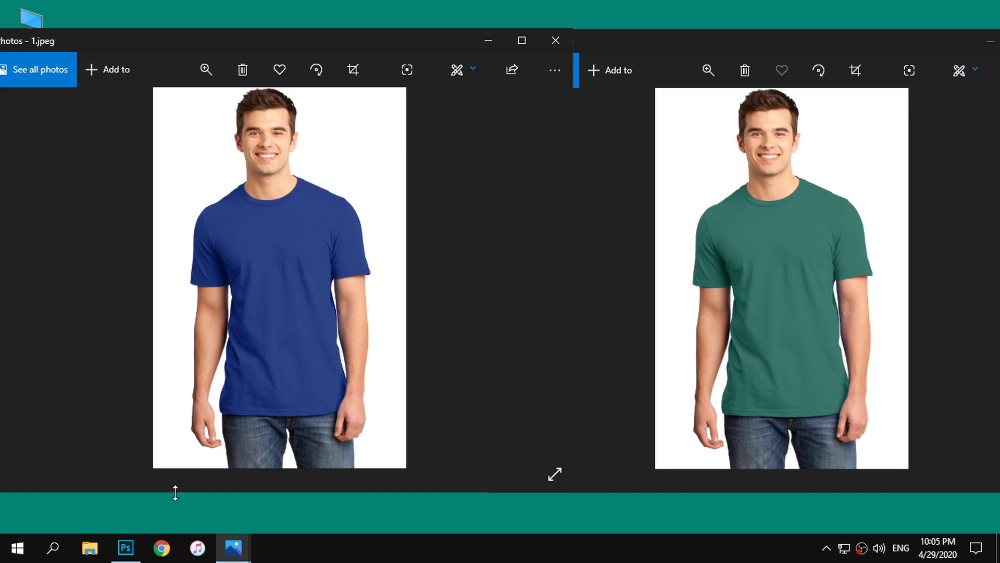
Switch back to Photoshop and open the van photo 2.jpg
{"action": "left_click", "coordinate": [126, 548]}
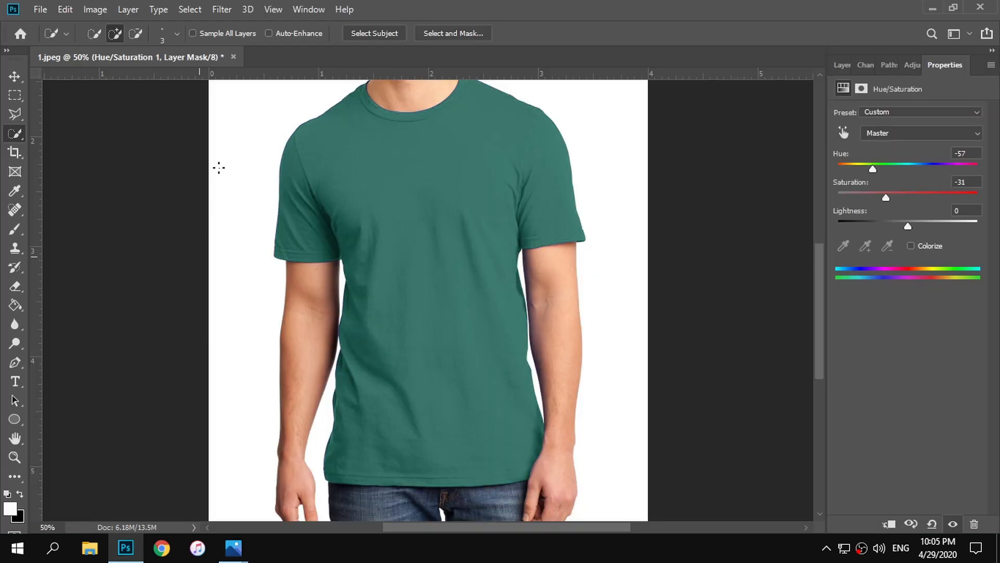
{"action": "left_click", "coordinate": [41, 10]}
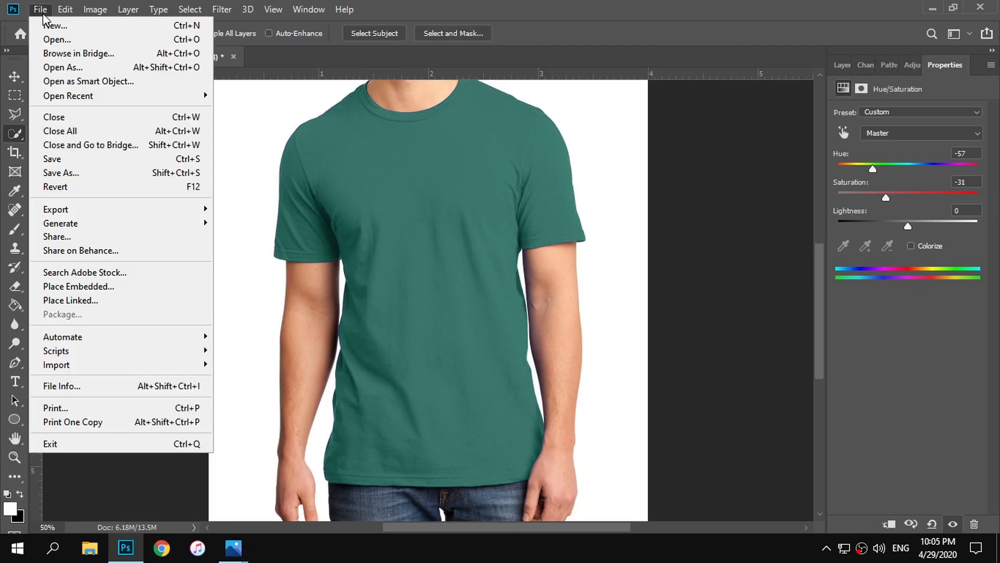
{"action": "left_click", "coordinate": [55, 40]}
{"action": "double_click", "coordinate": [269, 128]}
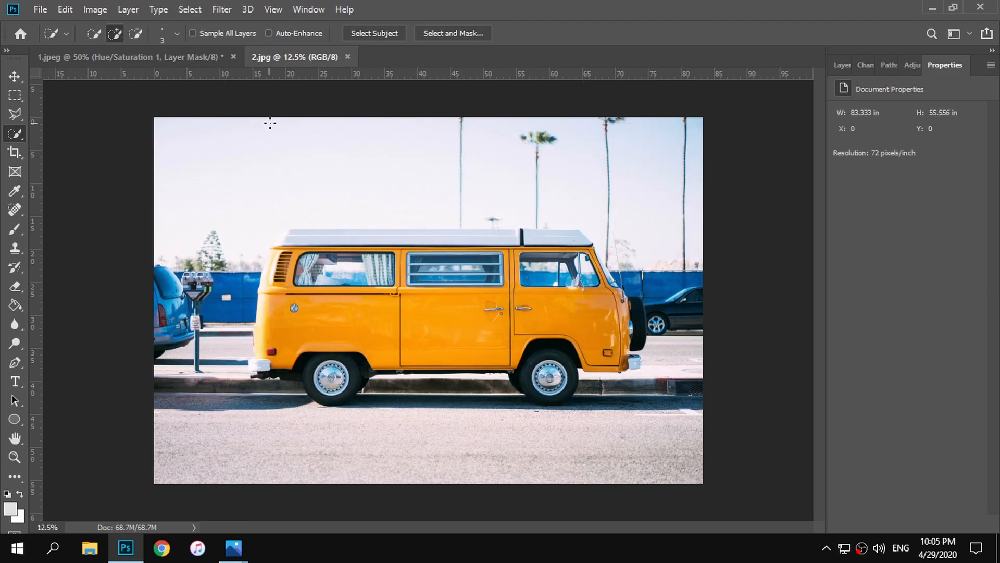
Show the van photo's layers and unlock its Background layer
{"action": "left_click", "coordinate": [304, 10]}
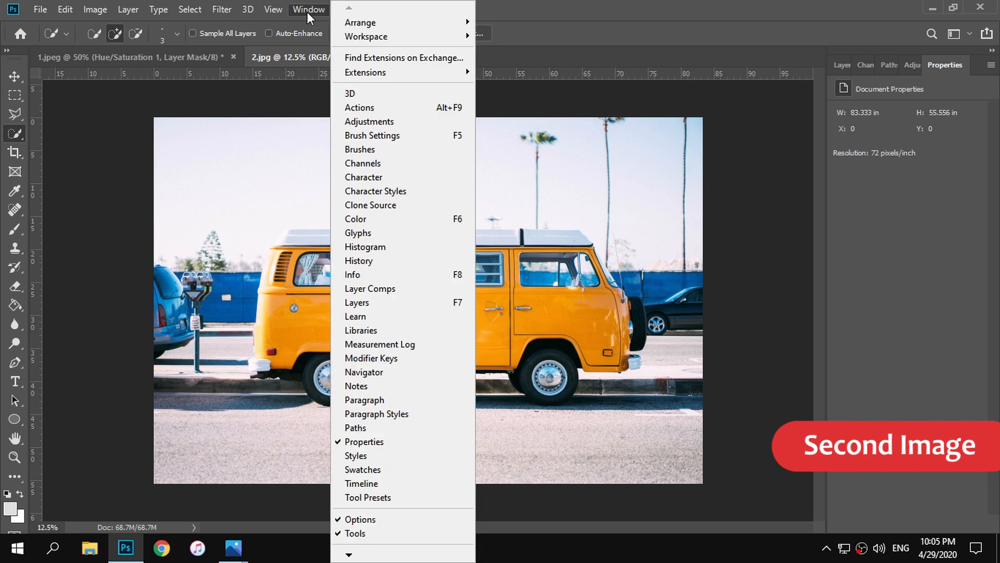
{"action": "left_click", "coordinate": [411, 304]}
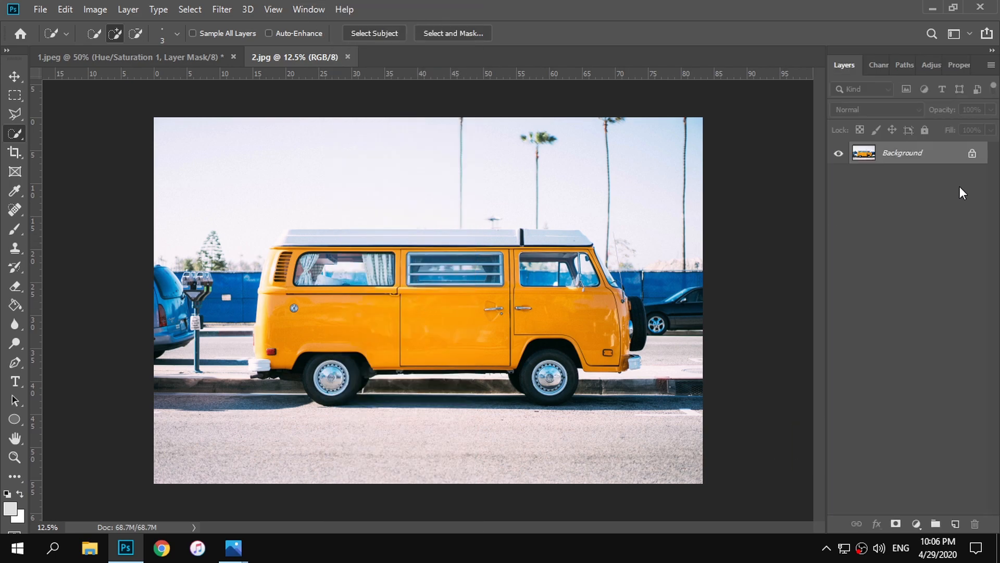
{"action": "left_click", "coordinate": [972, 155]}
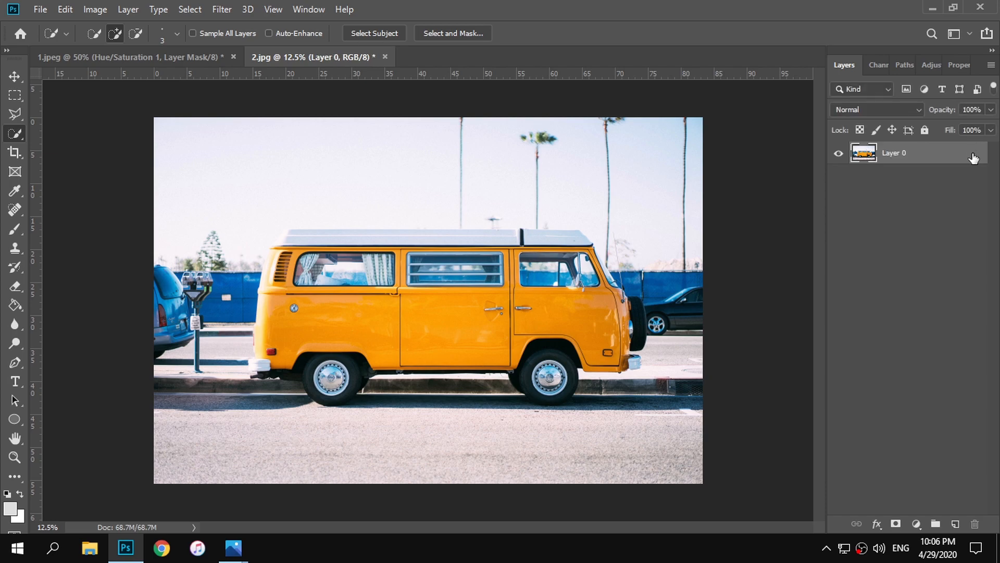
Duplicate the van photo's layer as Layer 0 copy, then clear the layer selection
{"action": "right_click", "coordinate": [925, 158]}
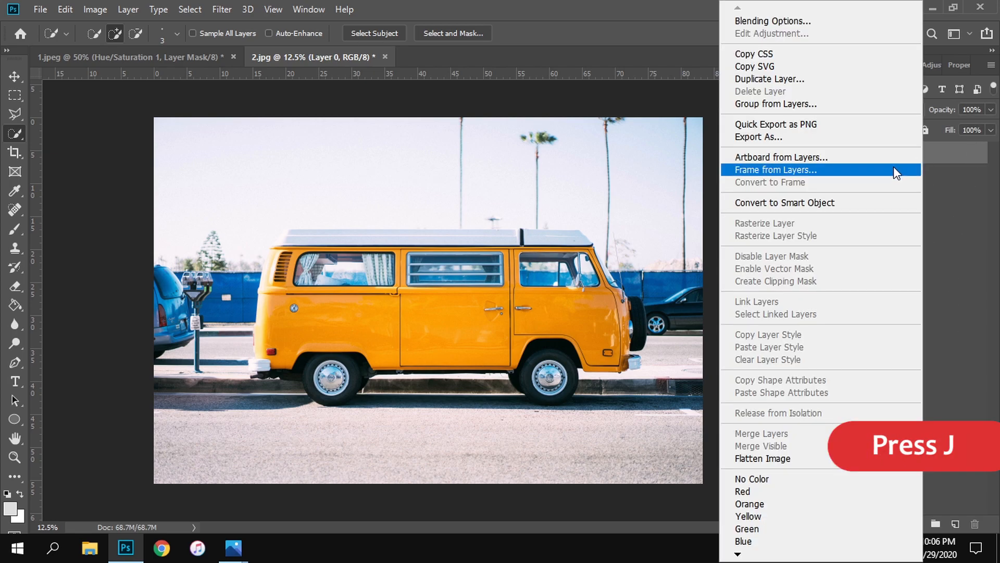
{"action": "left_click", "coordinate": [859, 81]}
{"action": "left_click", "coordinate": [620, 139]}
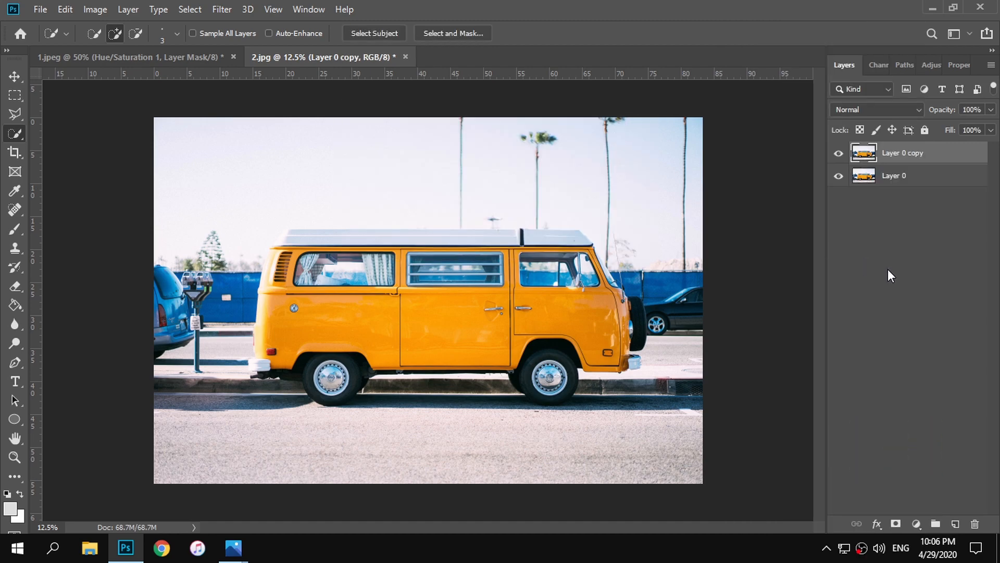
{"action": "left_click", "coordinate": [873, 235]}
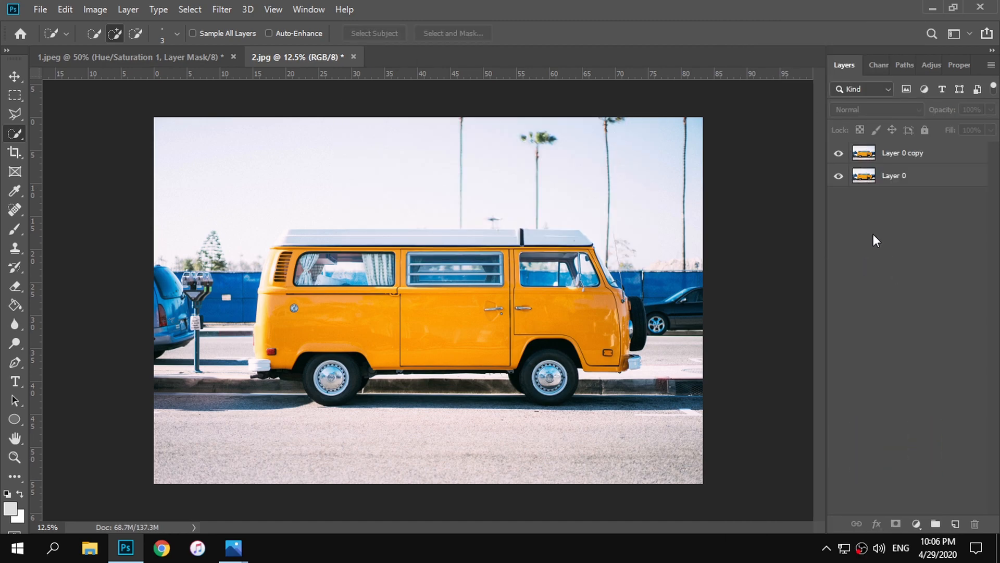
Start a Hue/Saturation adjustment directly on Layer 0 copy of the van photo and restrict it to the Yellows range
{"action": "left_click", "coordinate": [935, 156]}
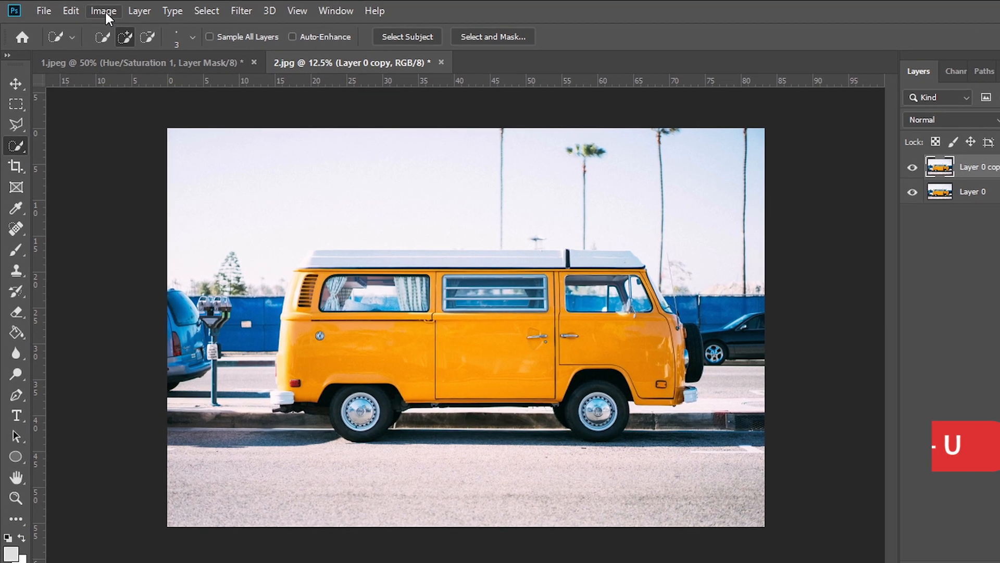
{"action": "left_click", "coordinate": [95, 9]}
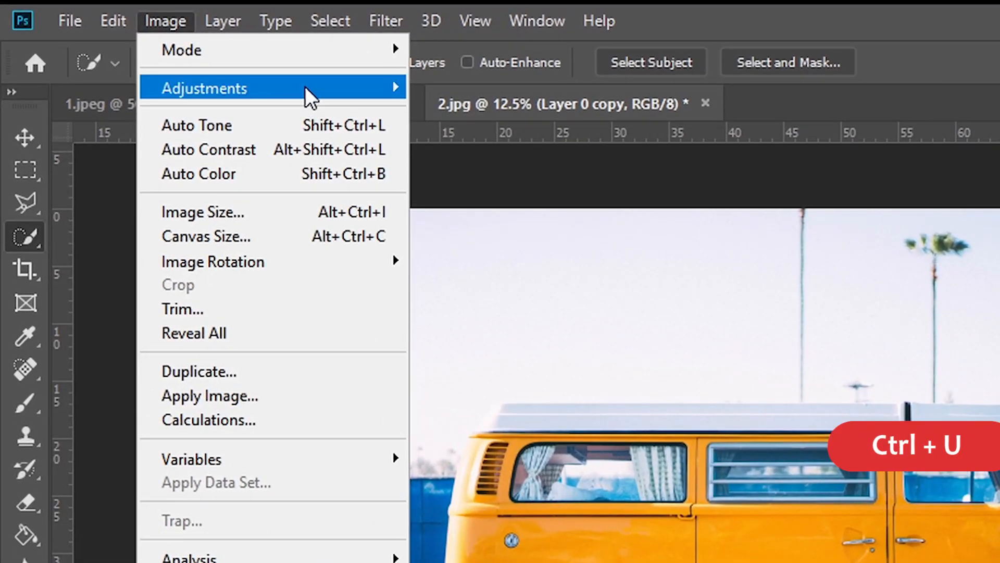
{"action": "mouse_move", "coordinate": [307, 88]}
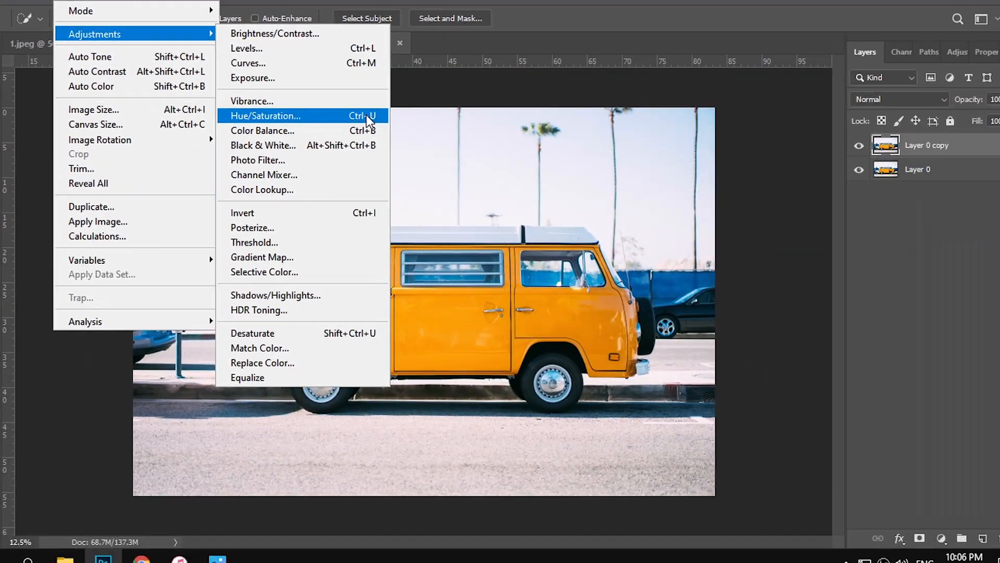
{"action": "left_click", "coordinate": [367, 115]}
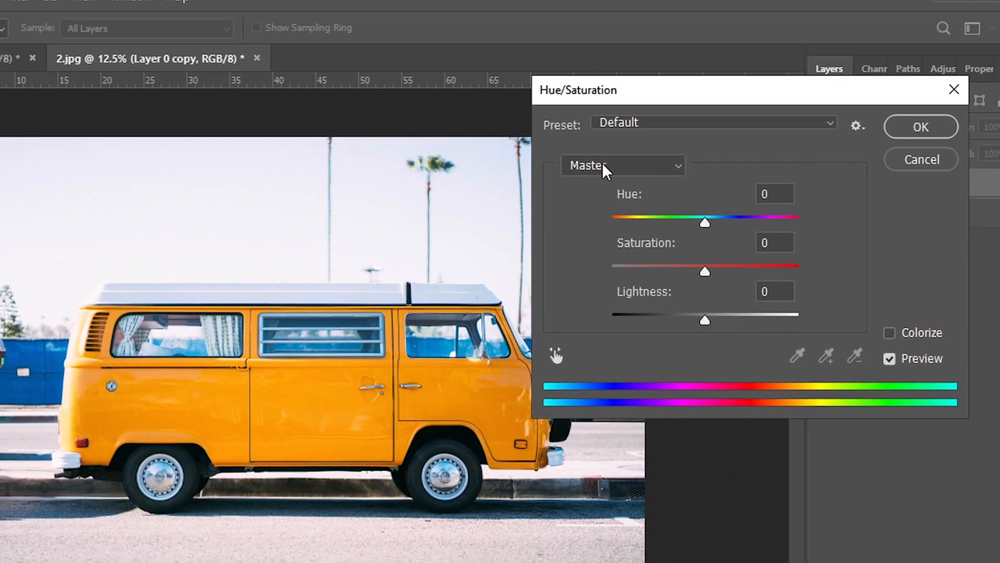
{"action": "left_click", "coordinate": [610, 158]}
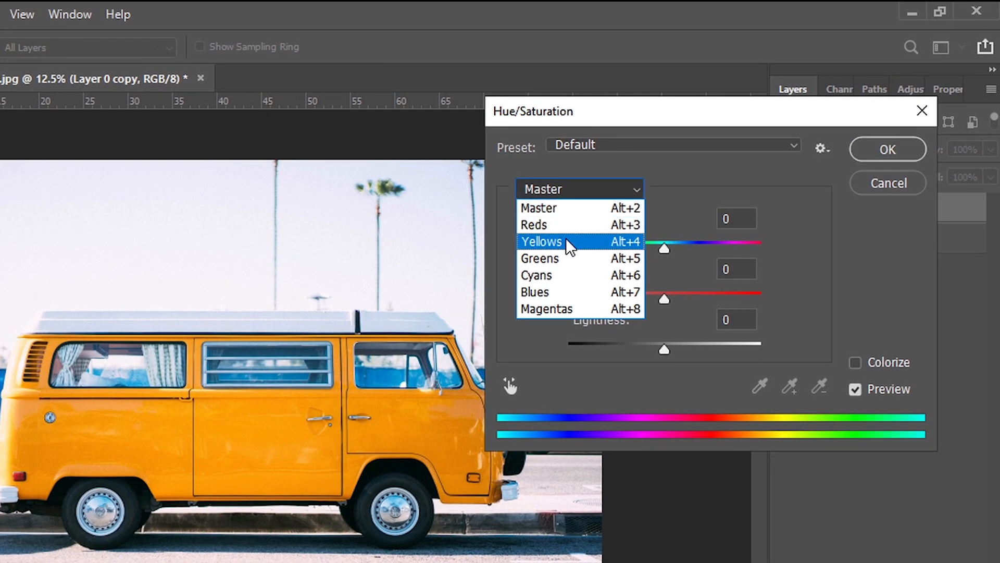
{"action": "left_click", "coordinate": [567, 243]}
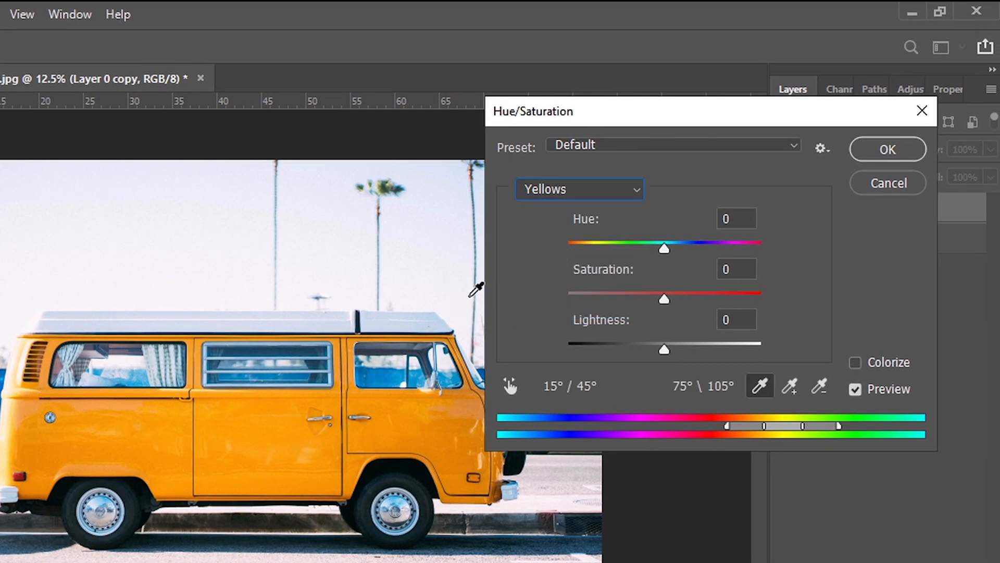
Sample the van's orange-yellow body and set the Yellows range to Hue -41 and Saturation -23
{"action": "left_click", "coordinate": [248, 417]}
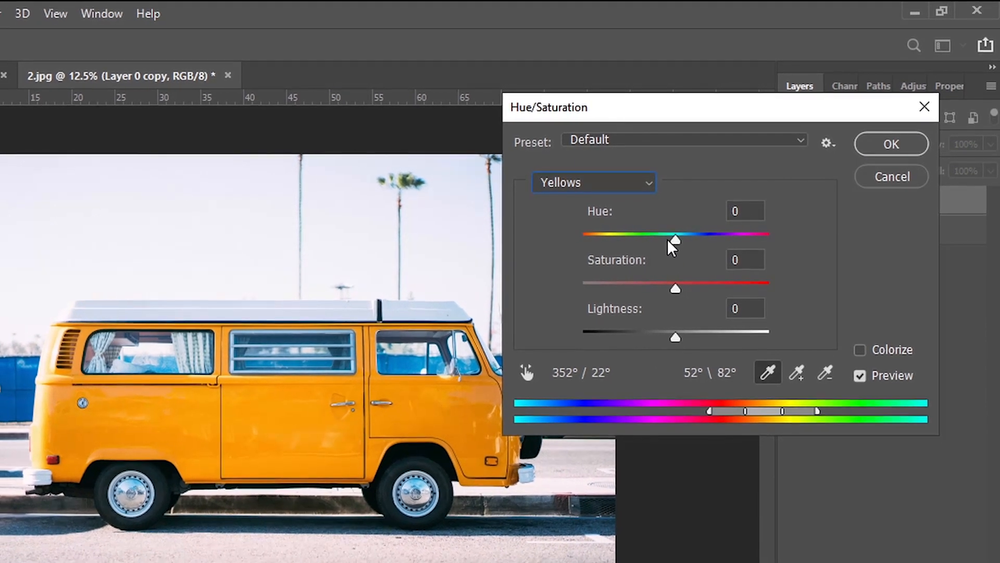
{"action": "left_click_drag", "start_coordinate": [681, 230], "coordinate": [663, 220]}
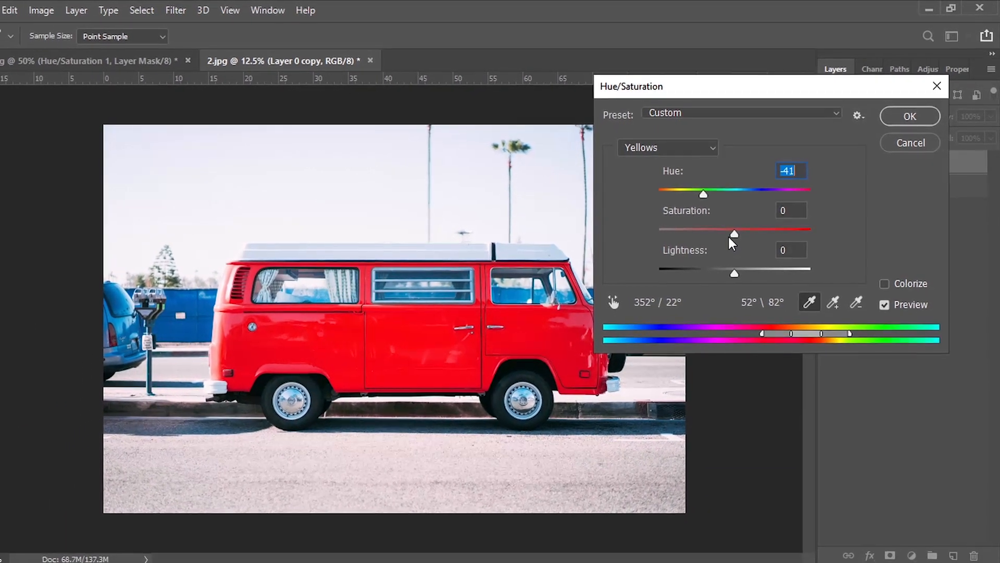
{"action": "left_click_drag", "start_coordinate": [739, 229], "coordinate": [723, 226]}
Switch to the Blues range, sample the blue wall, set Hue to -180 and Saturation to -92, and apply the adjustment
{"action": "left_click", "coordinate": [717, 145]}
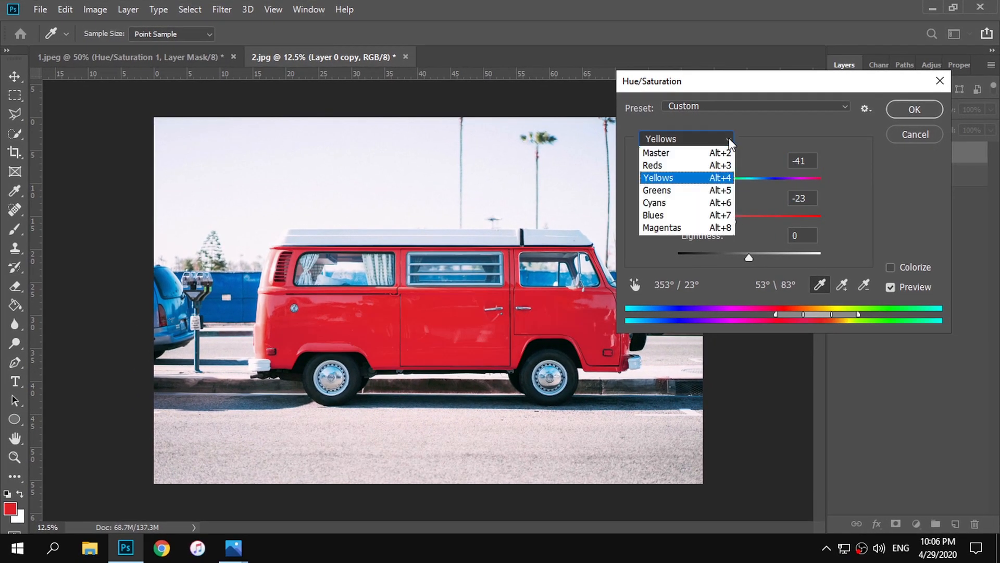
{"action": "left_click", "coordinate": [698, 215]}
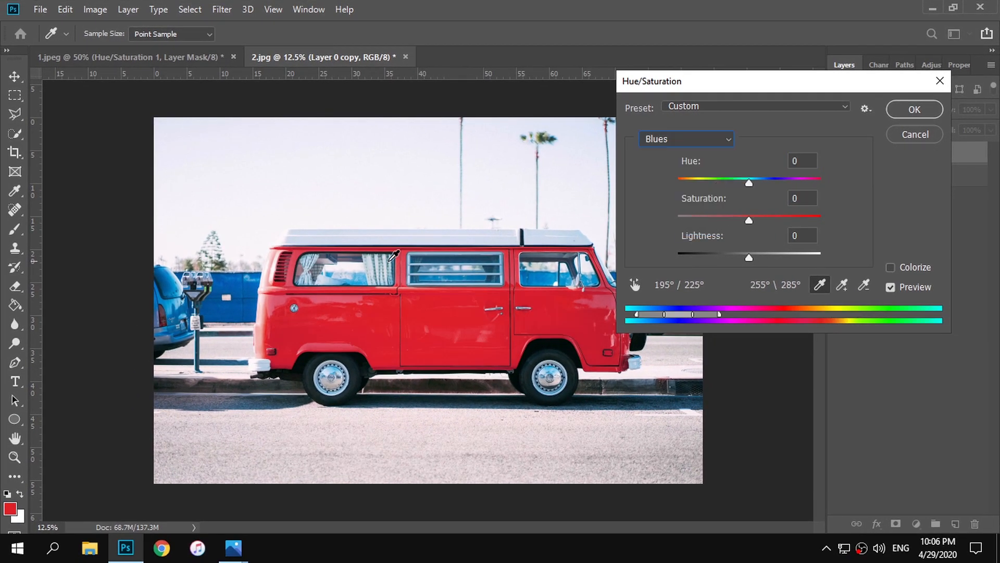
{"action": "left_click", "coordinate": [243, 284]}
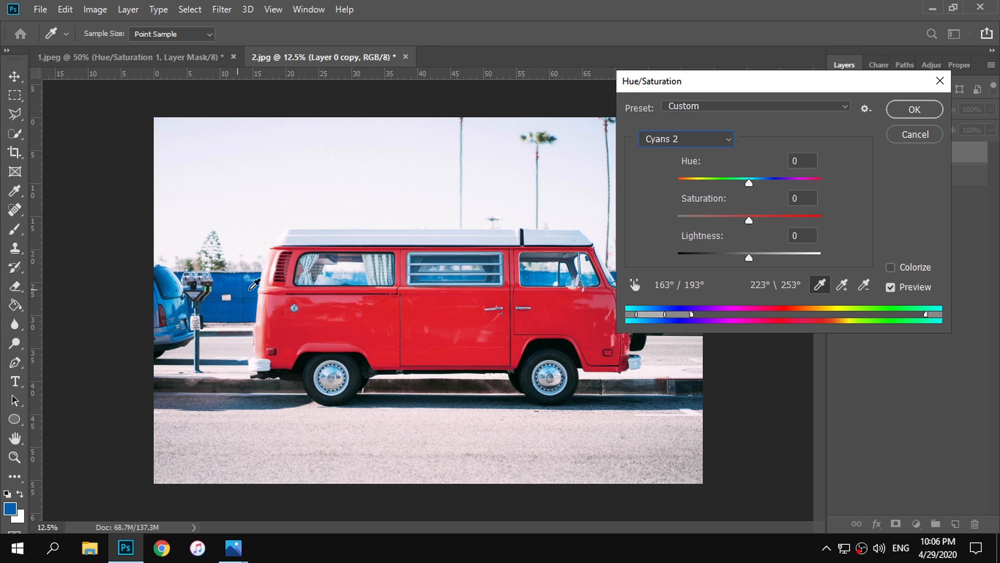
{"action": "left_click_drag", "start_coordinate": [749, 185], "coordinate": [707, 217]}
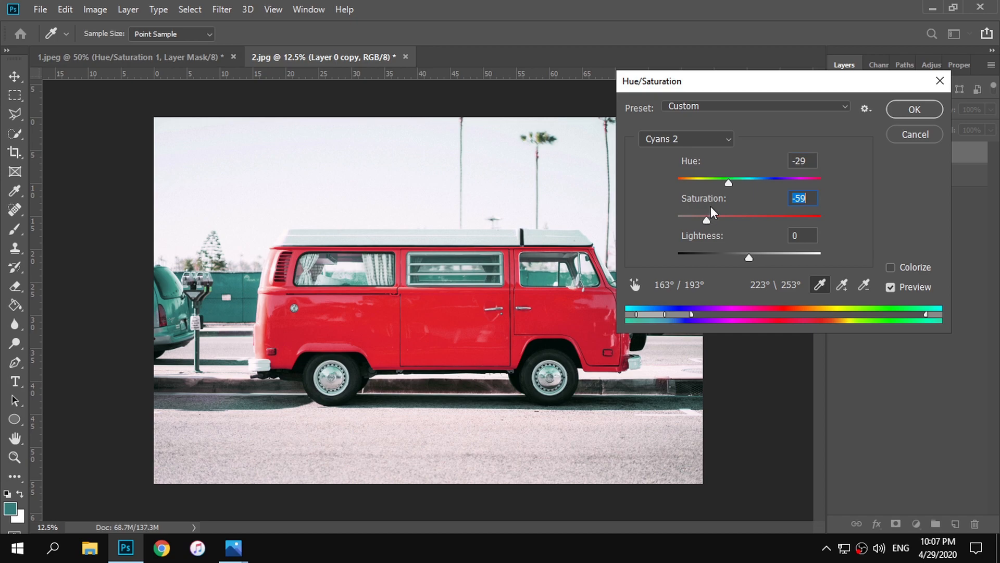
{"action": "left_click_drag", "start_coordinate": [725, 184], "coordinate": [676, 184]}
{"action": "left_click_drag", "start_coordinate": [705, 220], "coordinate": [683, 221]}
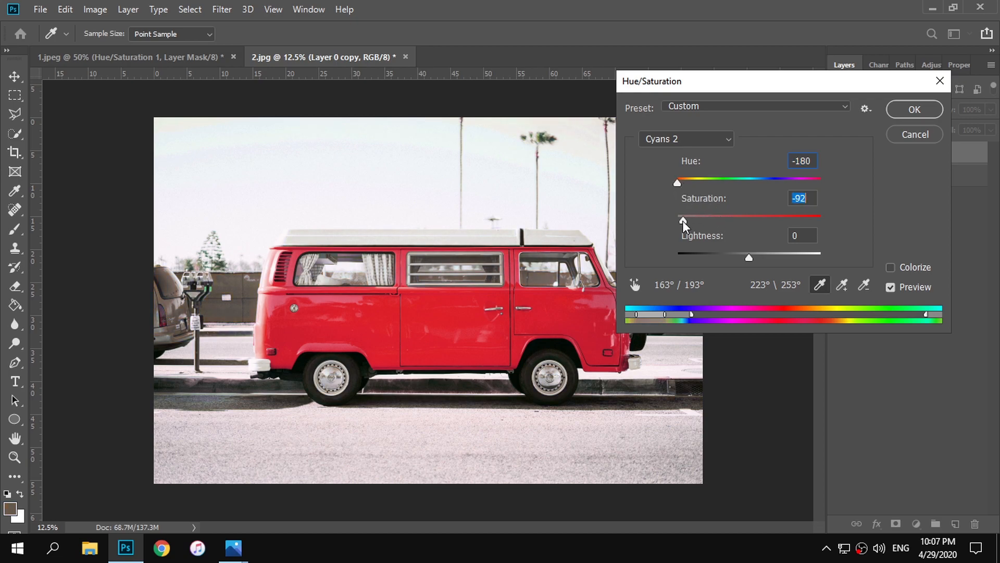
{"action": "left_click", "coordinate": [916, 109]}
{"action": "key", "text": "w"}
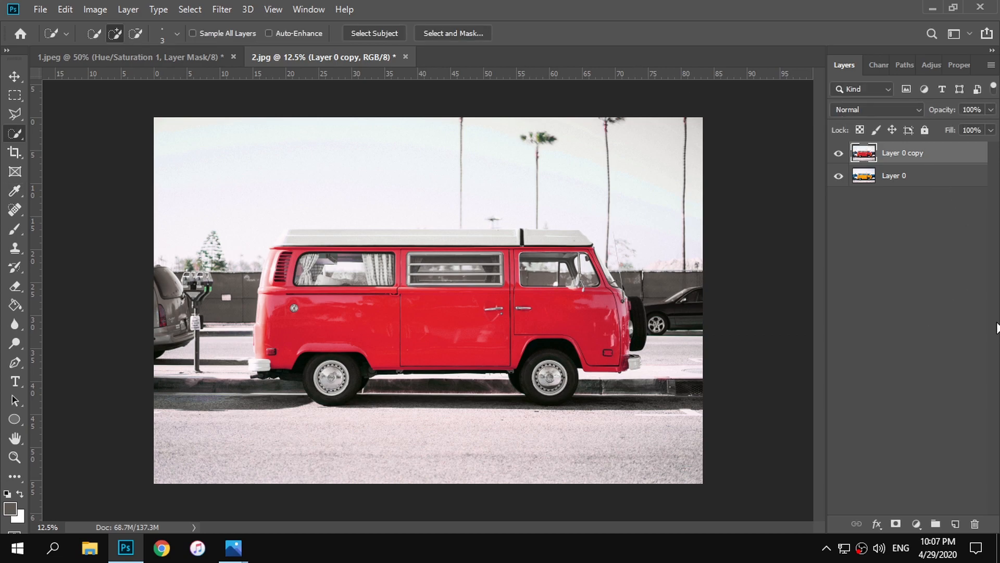
Clear the layer selection and toggle Layer 0 copy's visibility to compare the recolored van with the original
{"action": "left_click", "coordinate": [921, 261]}
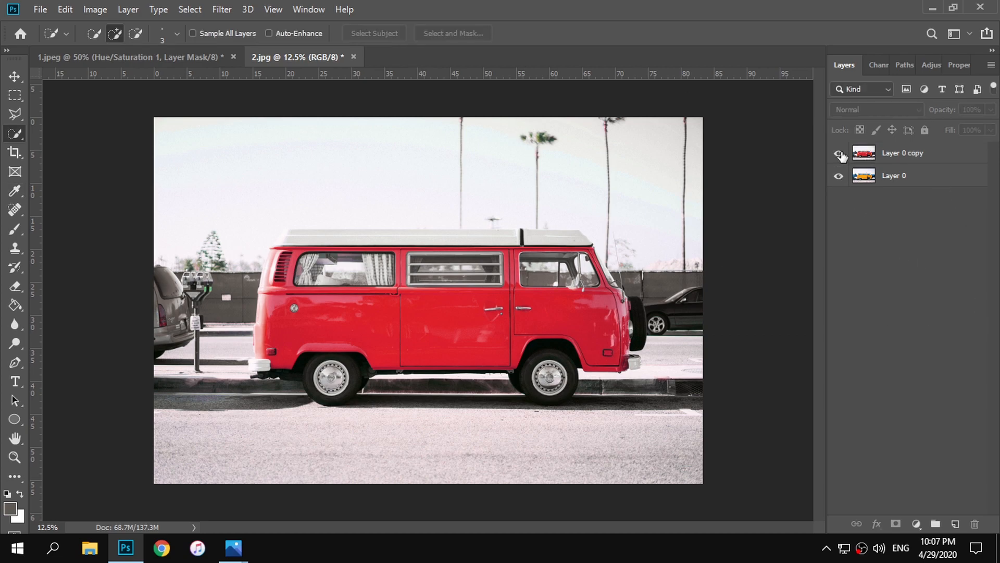
{"action": "left_click", "coordinate": [839, 153]}
{"action": "left_click", "coordinate": [839, 153]}
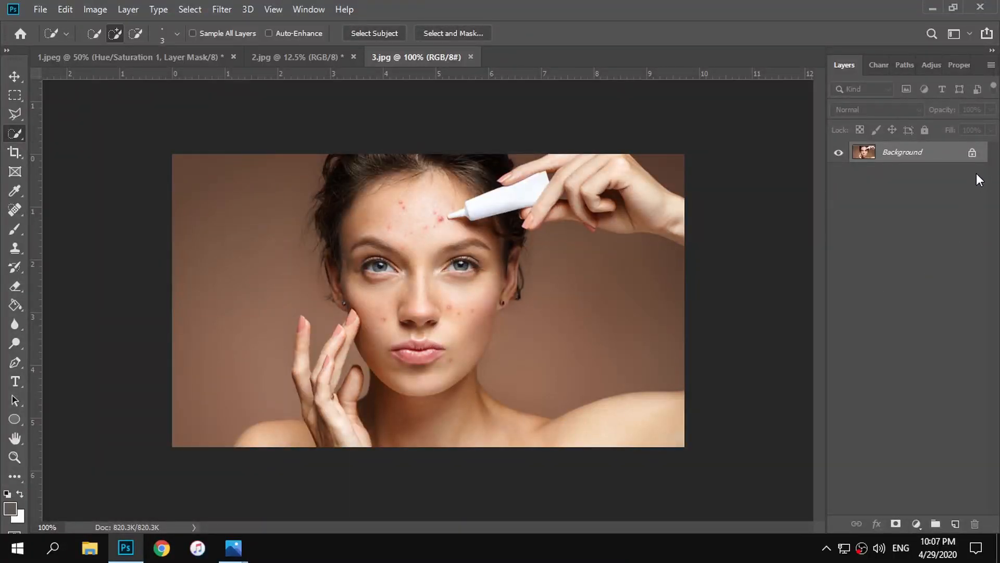
Unlock the Background layer of the portrait photo 3.jpg
{"action": "left_click", "coordinate": [972, 153]}
{"action": "right_click", "coordinate": [935, 157]}
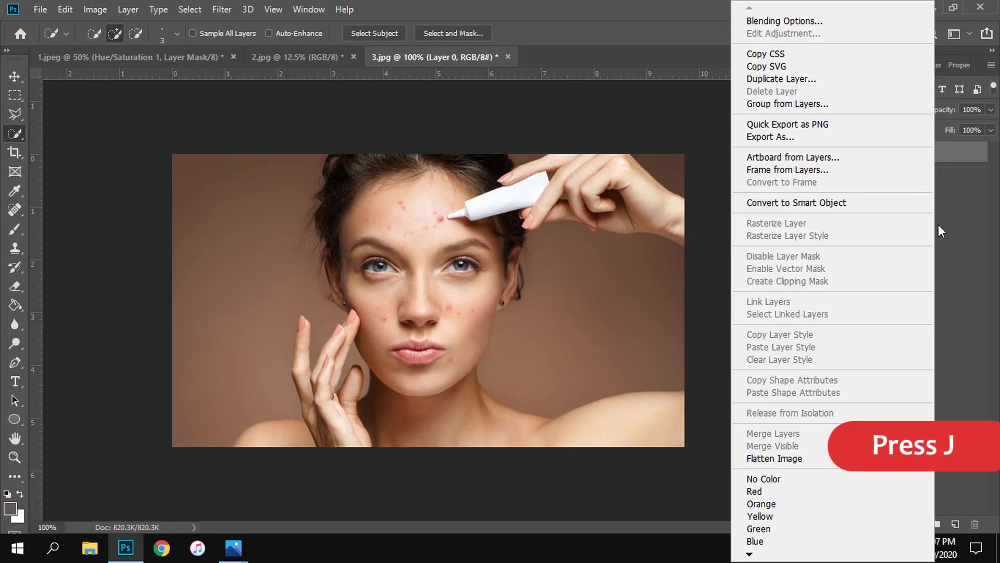
{"action": "left_click", "coordinate": [937, 267]}
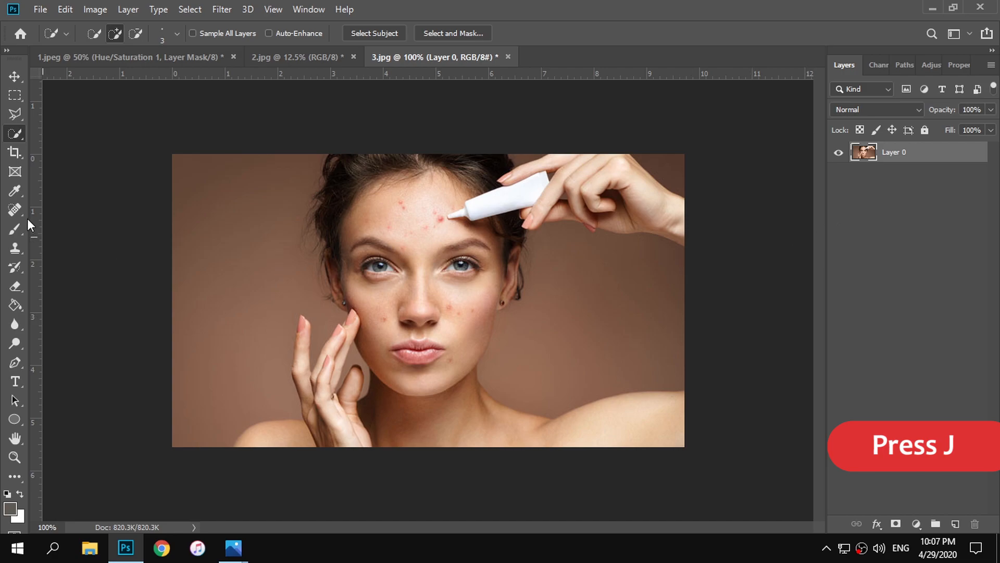
Choose the Spot Healing Brush and set its brush size to 14 px
{"action": "key", "text": "j"}
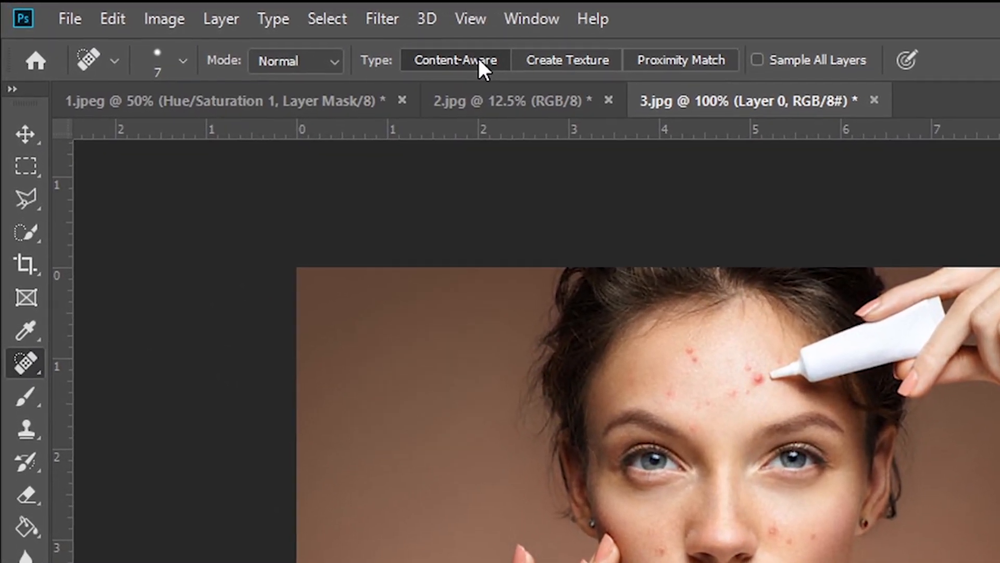
{"action": "left_click", "coordinate": [177, 57]}
{"action": "left_click_drag", "start_coordinate": [54, 131], "coordinate": [55, 126]}
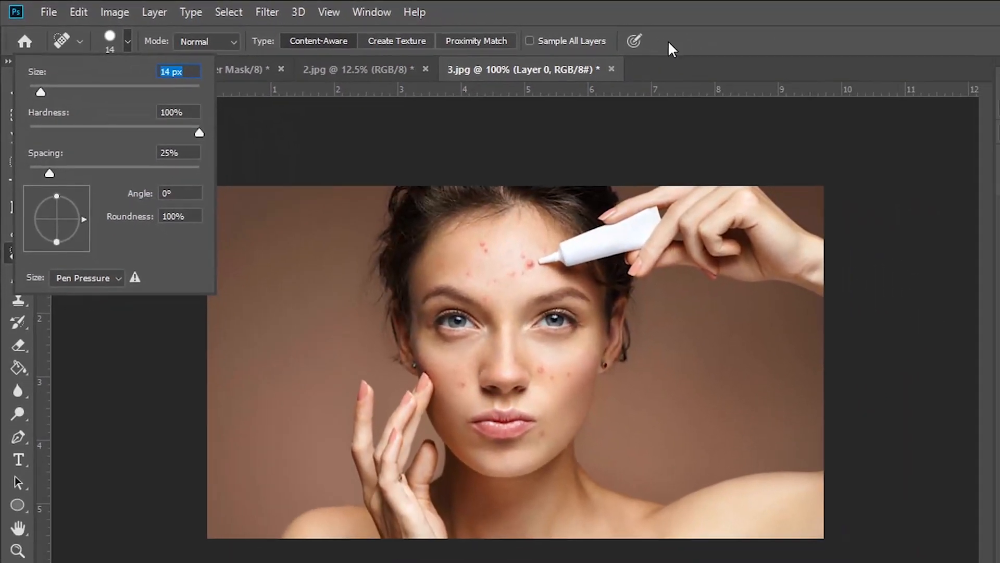
{"action": "left_click", "coordinate": [668, 42]}
Remove the red blemishes across the woman's forehead with the Spot Healing Brush, working at 300% magnification
{"action": "left_click", "coordinate": [15, 458]}
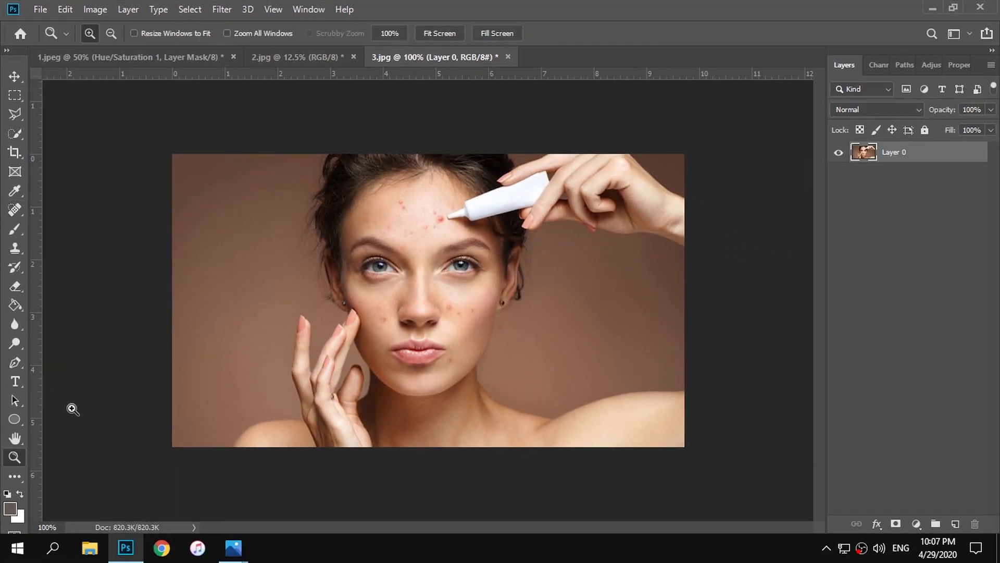
{"action": "left_click", "coordinate": [432, 221]}
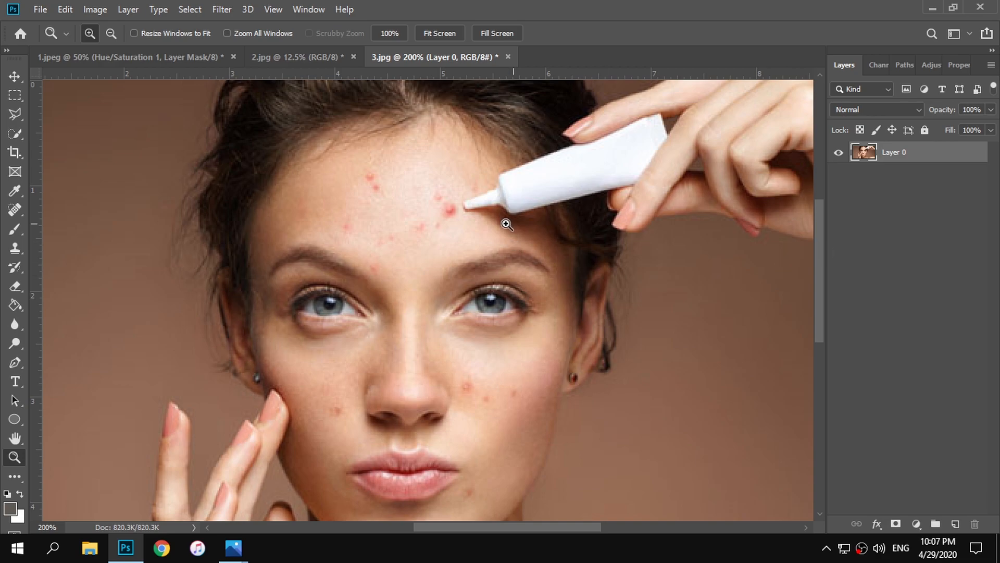
{"action": "left_click", "coordinate": [453, 224]}
{"action": "left_click_drag", "start_coordinate": [821, 245], "coordinate": [821, 263]}
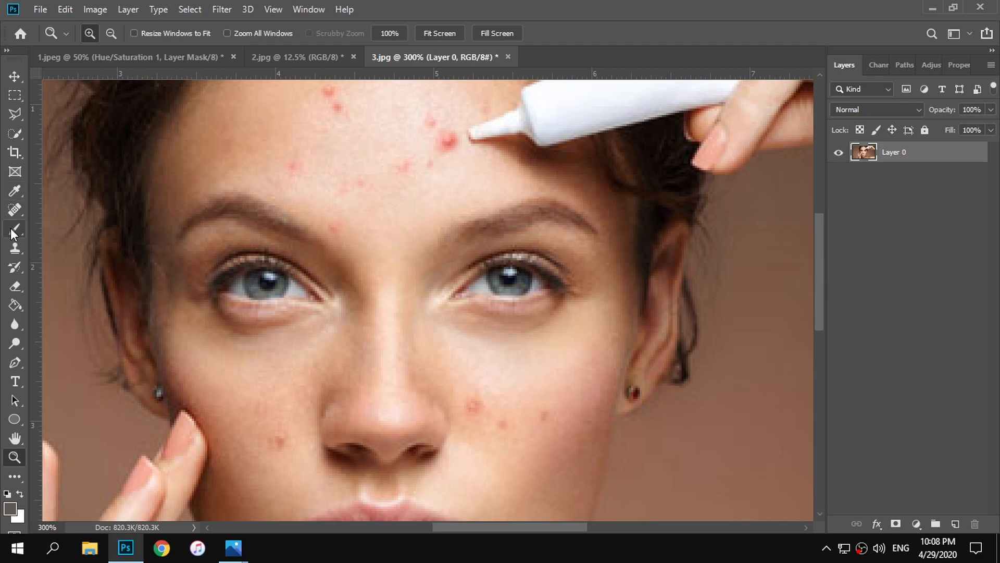
{"action": "left_click", "coordinate": [14, 209]}
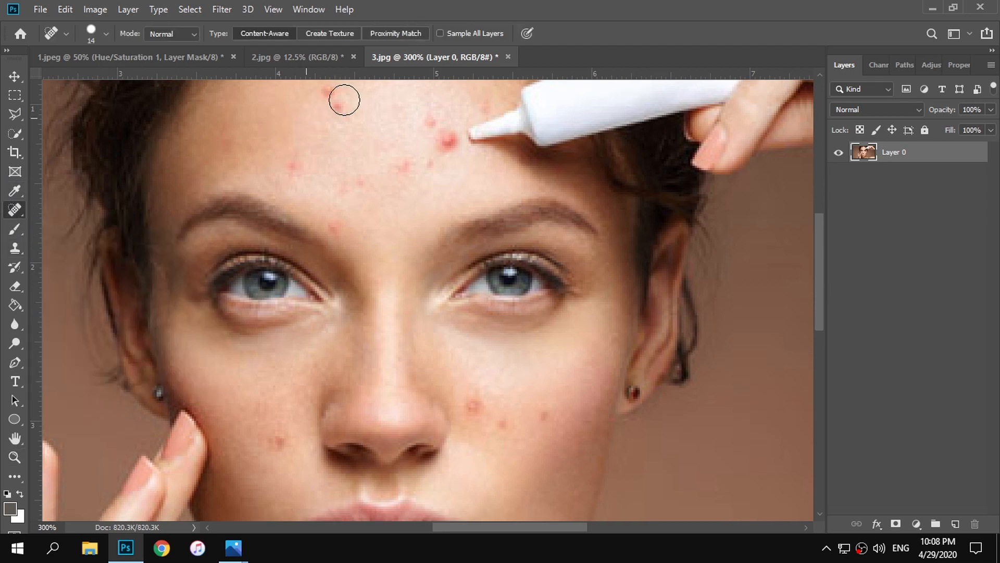
{"action": "left_click", "coordinate": [405, 166]}
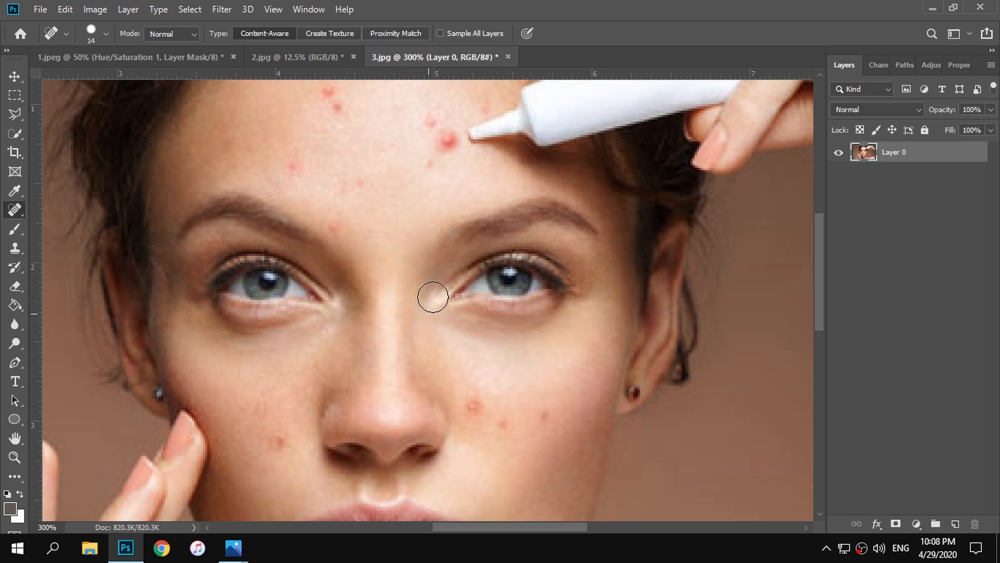
{"action": "left_click", "coordinate": [296, 166]}
{"action": "left_click_drag", "start_coordinate": [424, 116], "coordinate": [445, 140]}
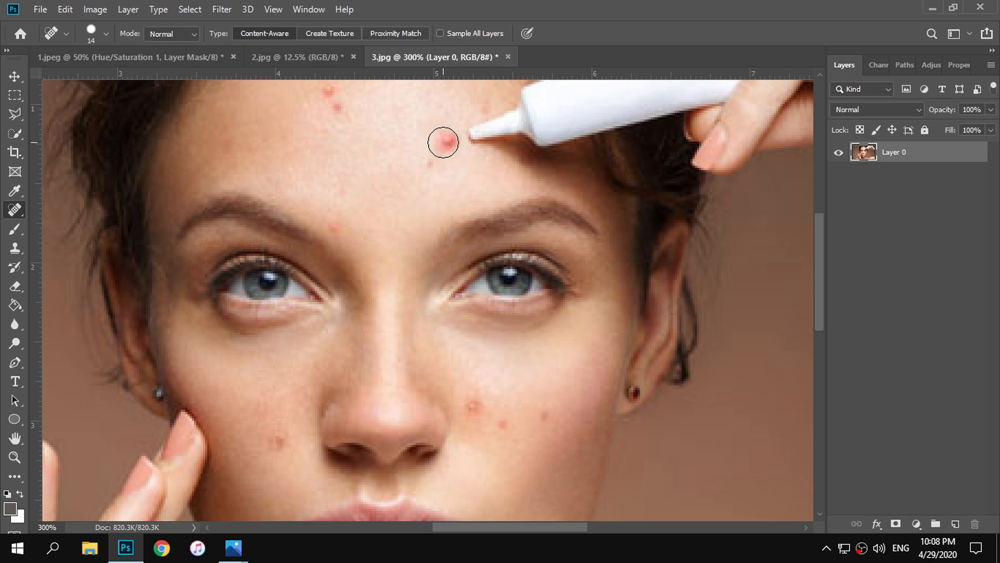
{"action": "left_click", "coordinate": [431, 162]}
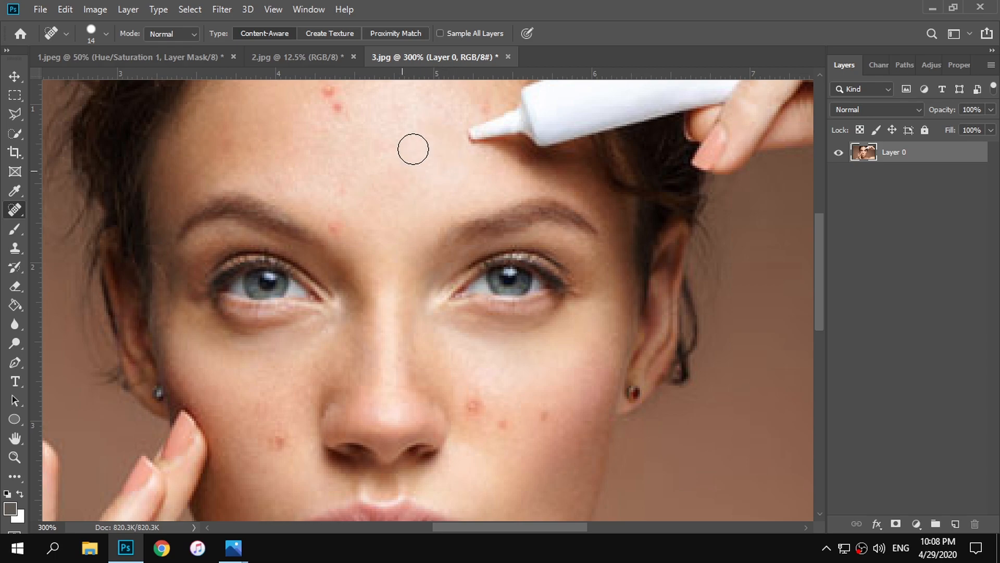
{"action": "left_click", "coordinate": [329, 96]}
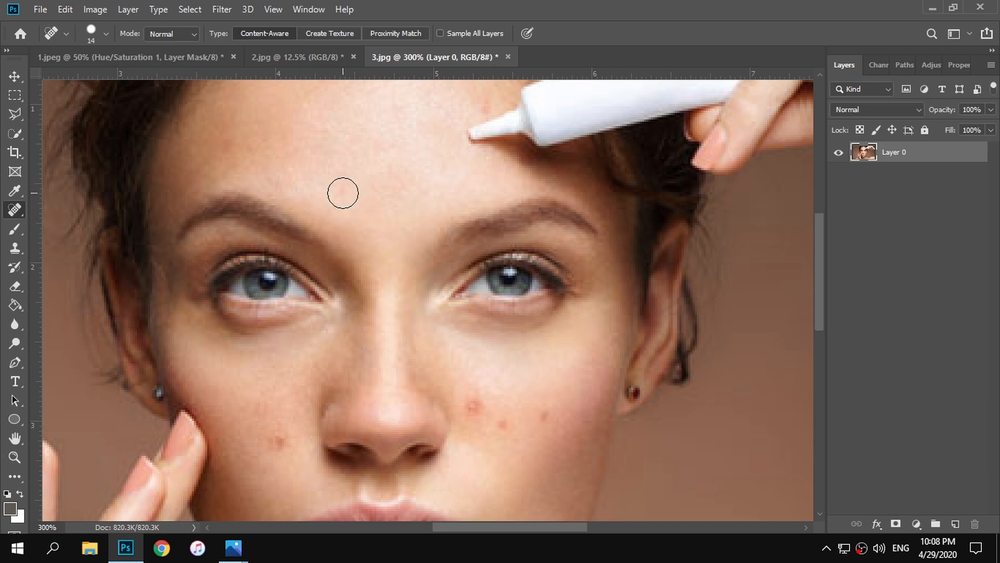
Heal the blemishes on both cheeks and the spot beside the corner of the mouth
{"action": "left_click_drag", "start_coordinate": [817, 292], "coordinate": [820, 320]}
{"action": "left_click", "coordinate": [542, 323]}
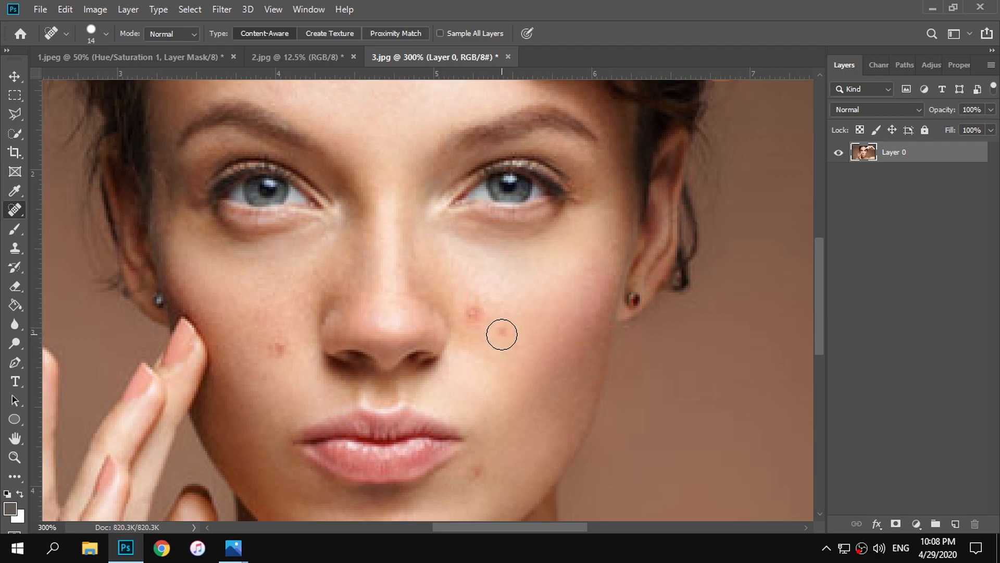
{"action": "left_click", "coordinate": [502, 334]}
{"action": "left_click", "coordinate": [476, 315]}
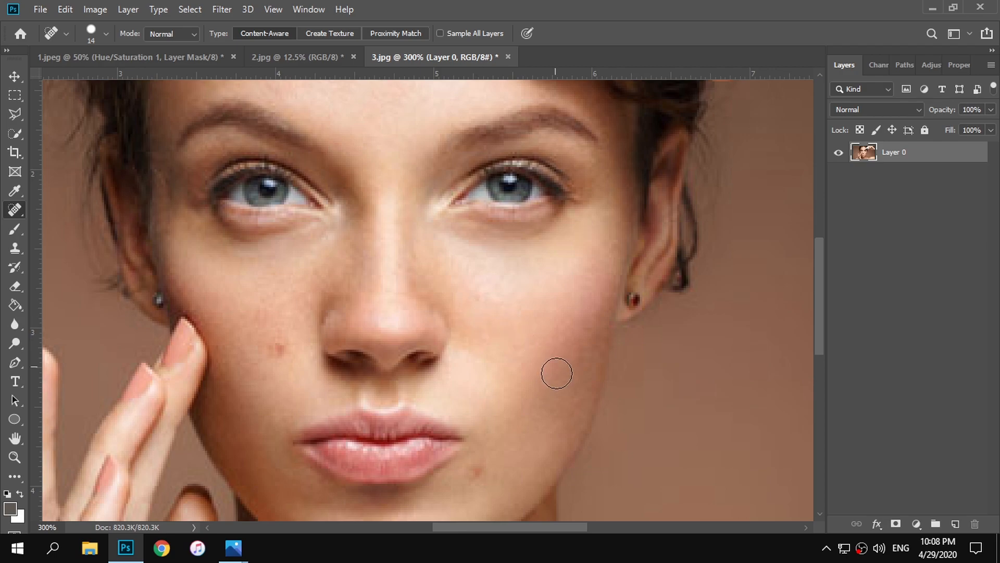
{"action": "left_click", "coordinate": [277, 351]}
{"action": "left_click_drag", "start_coordinate": [821, 297], "coordinate": [821, 338]}
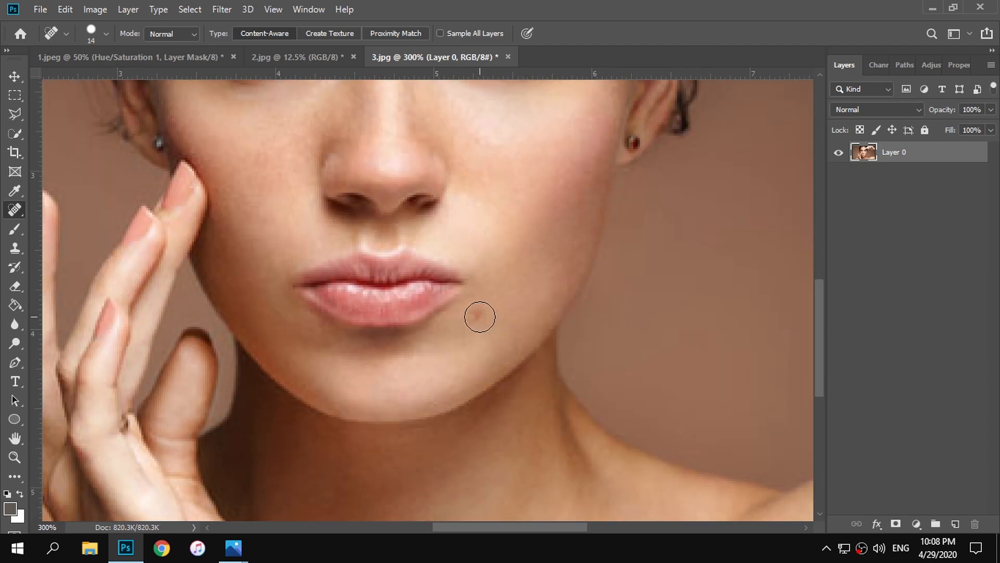
{"action": "left_click", "coordinate": [479, 316]}
Examine the retouched portrait, first the forehead up close and finally the whole image at 100%
{"action": "left_click_drag", "start_coordinate": [823, 327], "coordinate": [811, 250]}
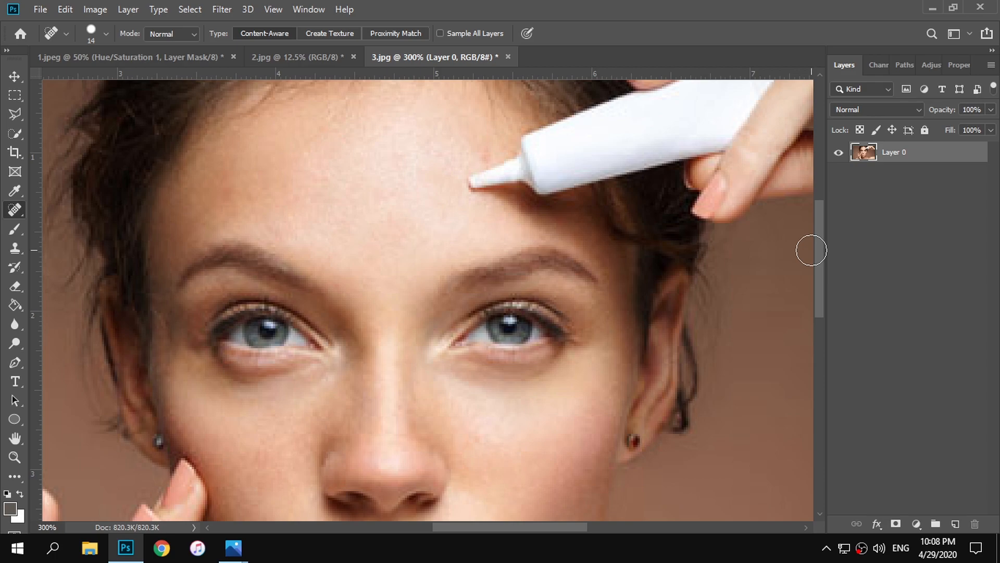
{"action": "left_click", "coordinate": [14, 457]}
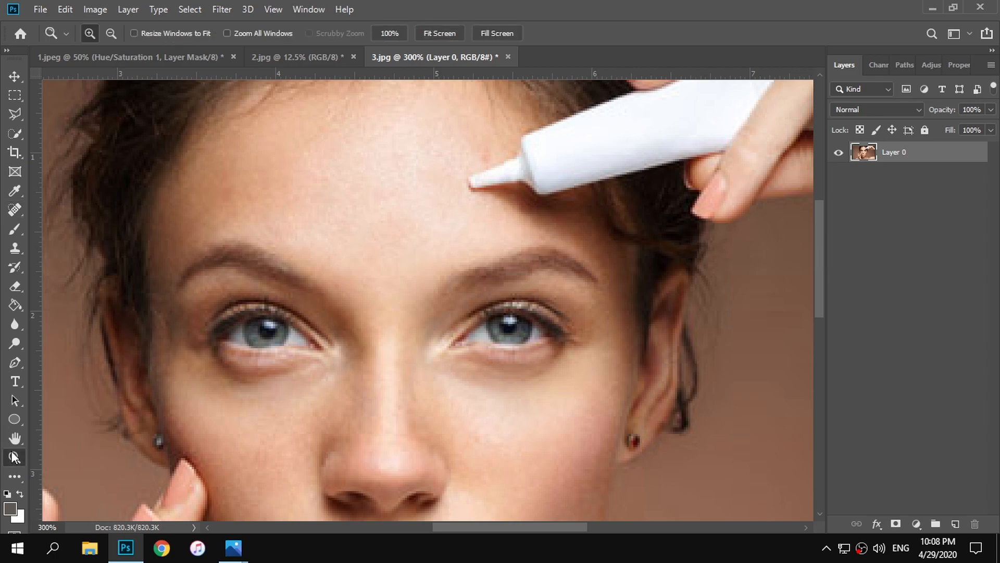
{"action": "left_click", "coordinate": [112, 34]}
{"action": "left_click", "coordinate": [339, 179]}
{"action": "left_click", "coordinate": [338, 179]}
{"action": "left_click", "coordinate": [339, 179]}
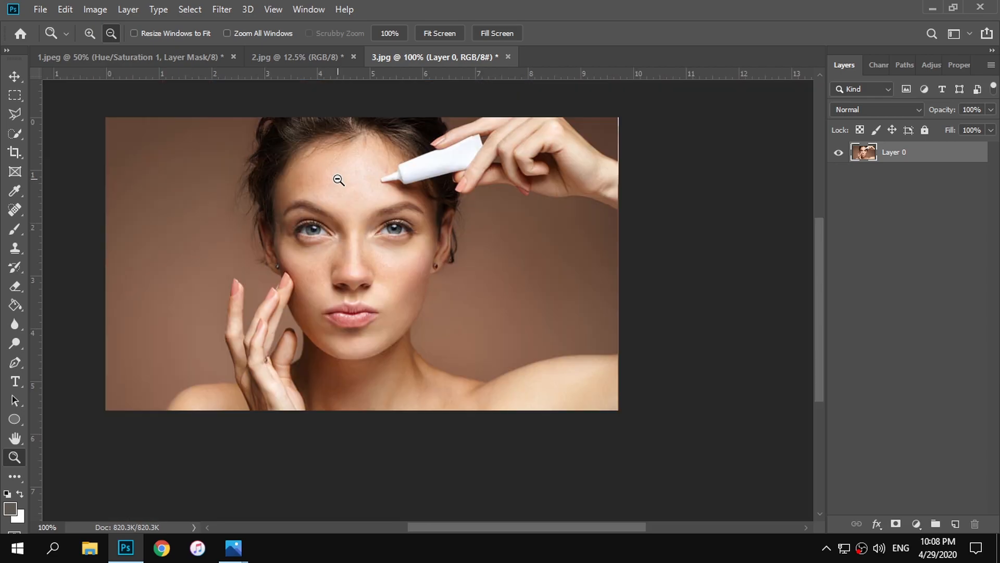
{"action": "left_click_drag", "start_coordinate": [501, 523], "coordinate": [474, 526]}
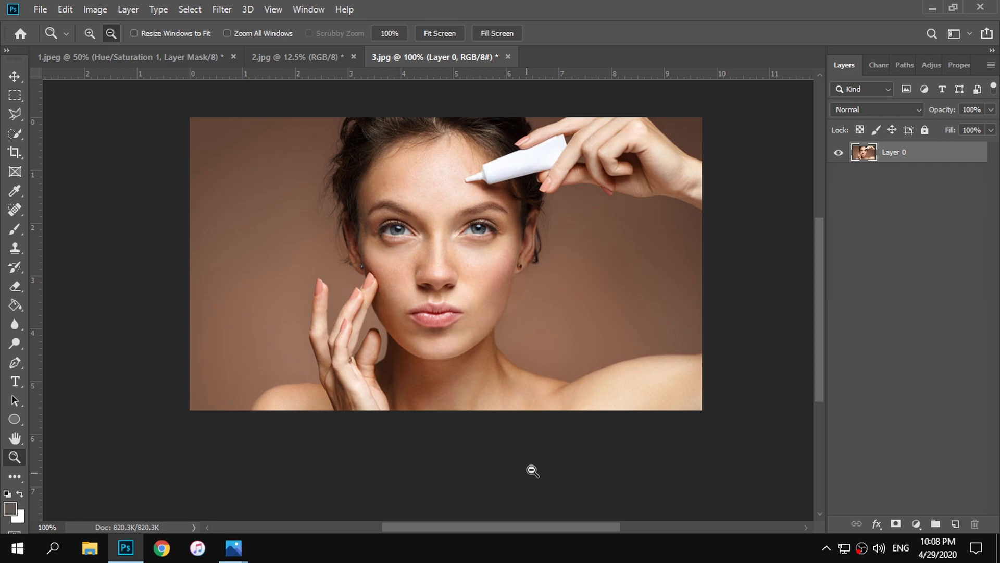